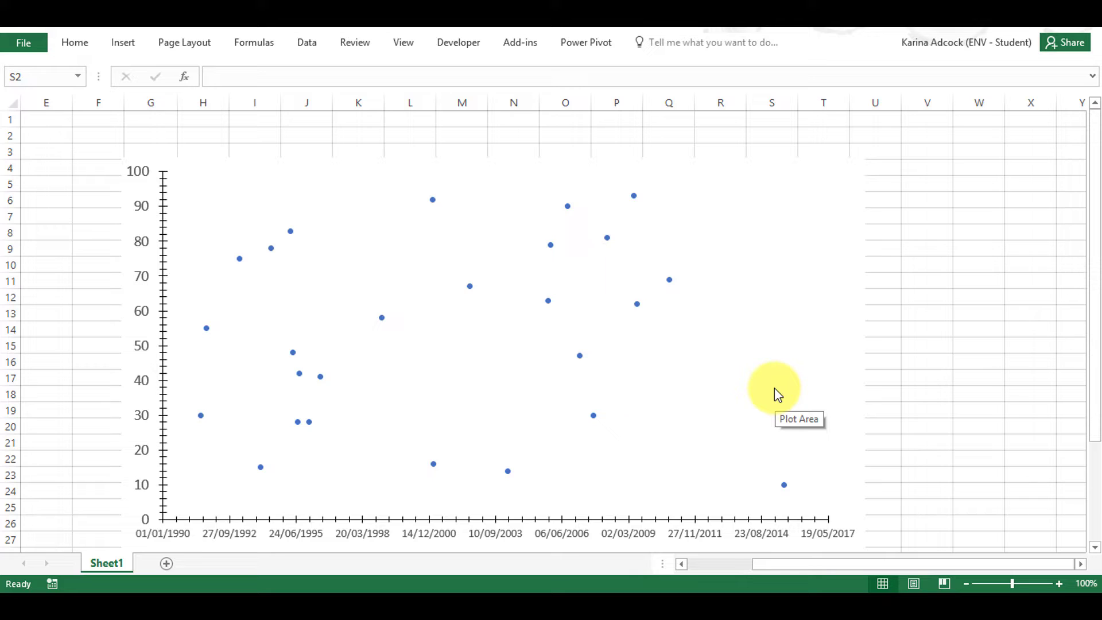
- Open the scatter chart's formatting pane and select Series 1 from the chart options
double_click(493, 171)
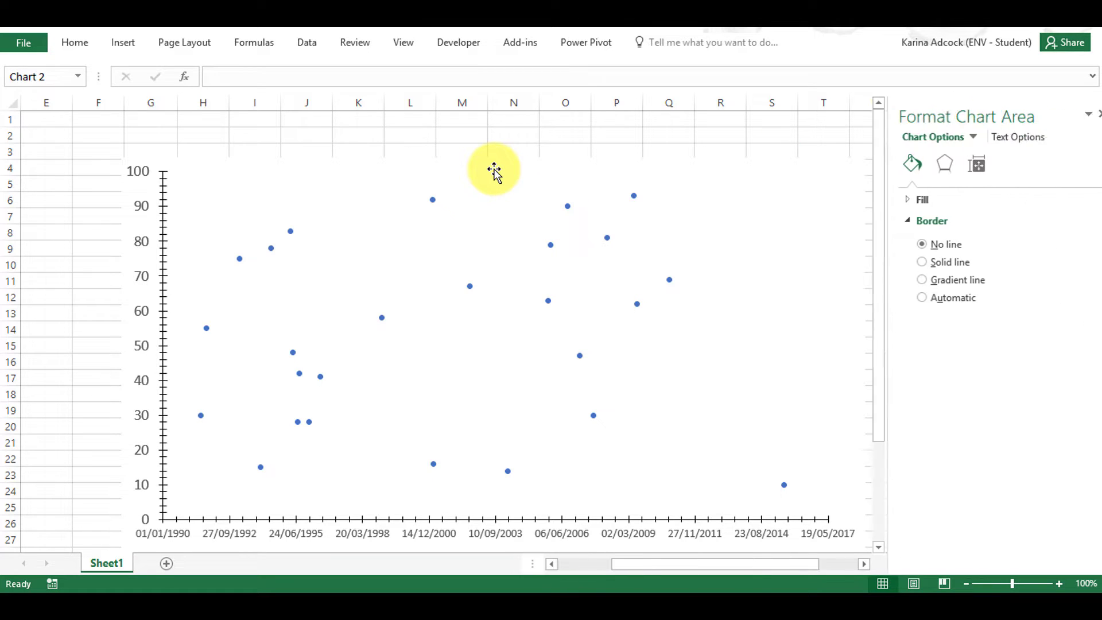
drag(699, 563, 710, 560)
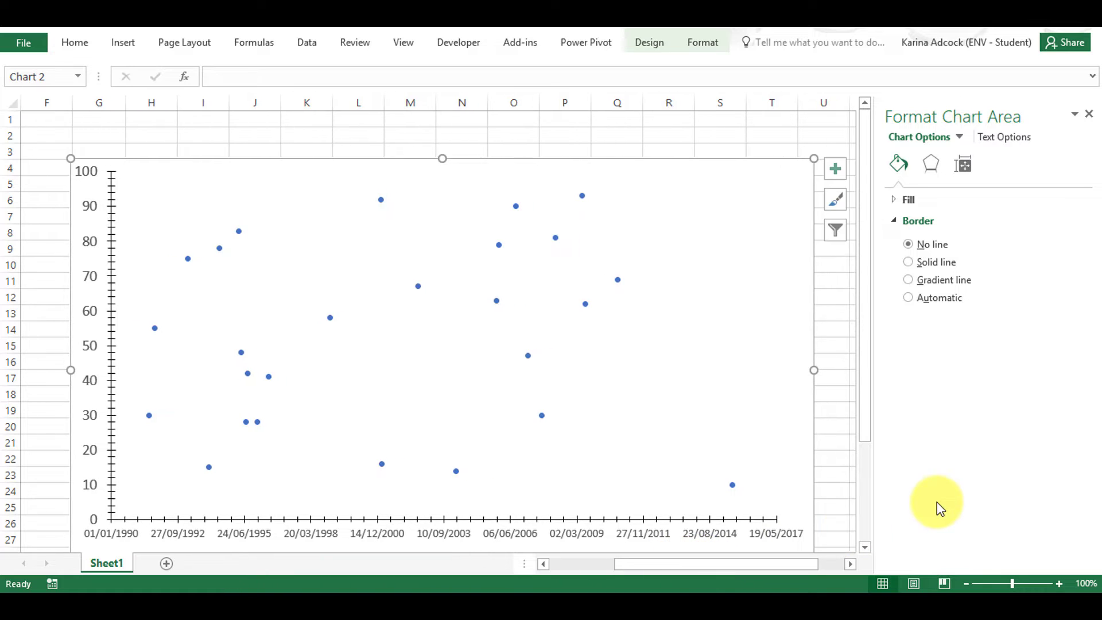
click(962, 135)
click(977, 232)
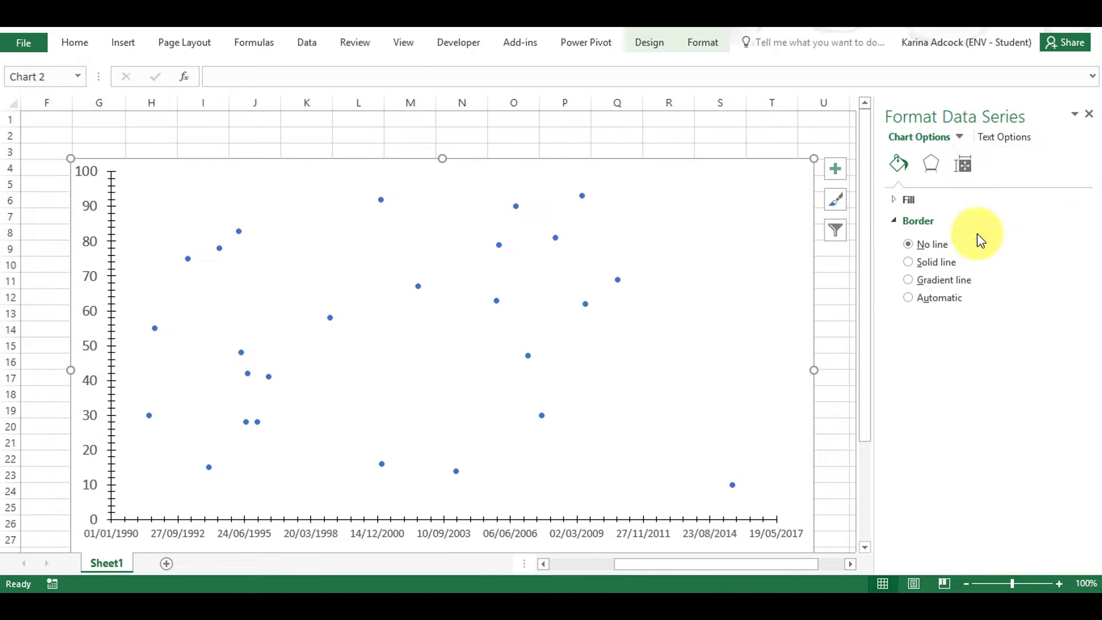
- Switch the series markers to built-in markers at size 15
click(968, 202)
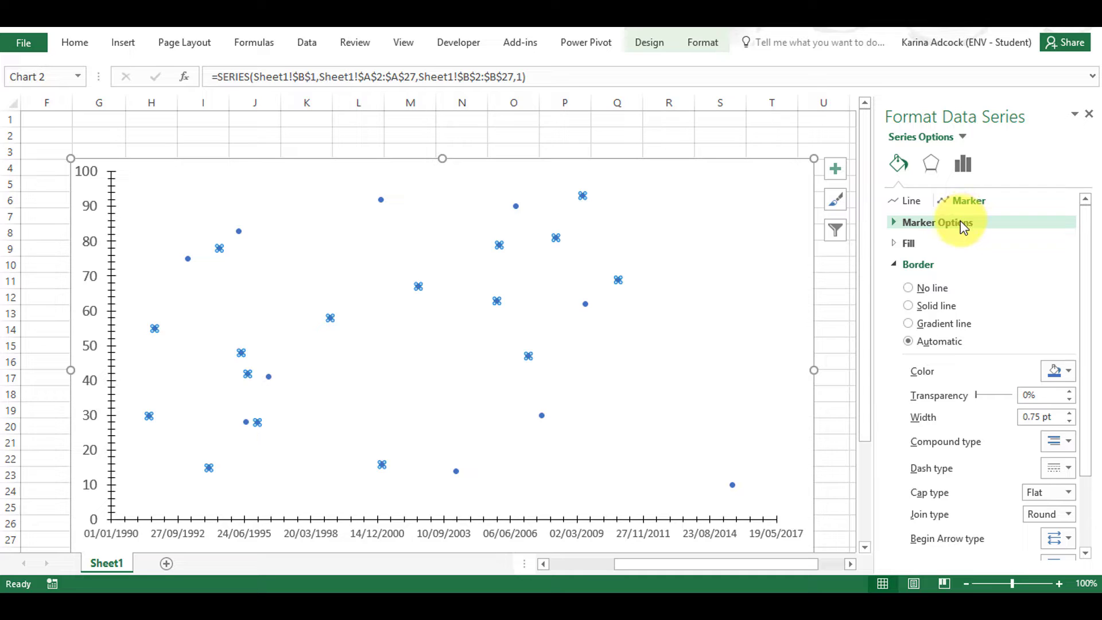
click(961, 223)
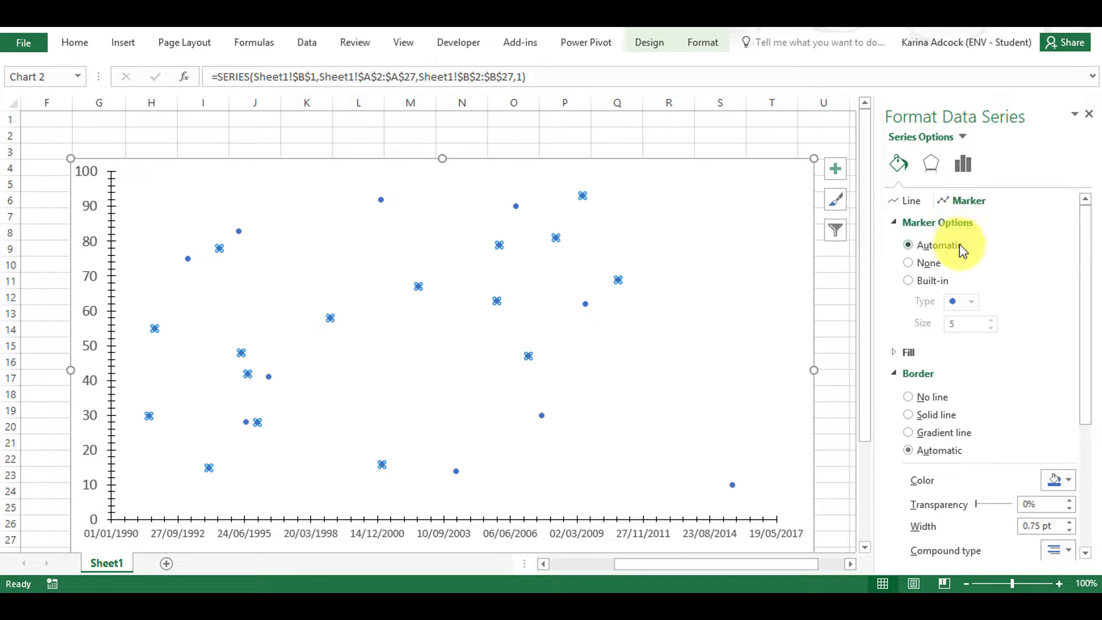
click(922, 286)
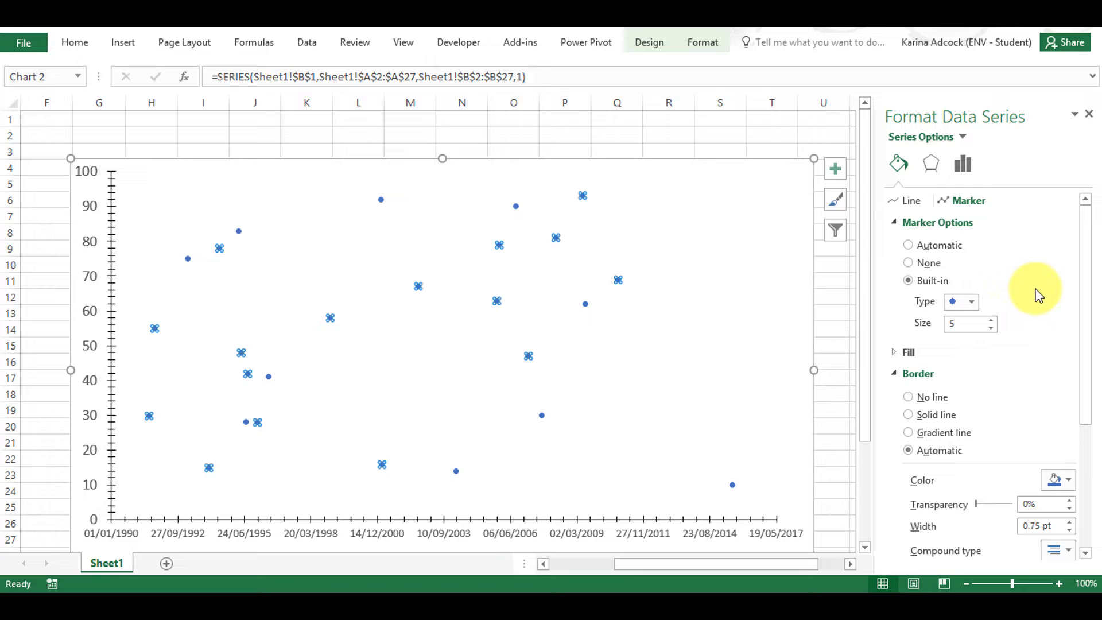
drag(990, 320, 991, 320)
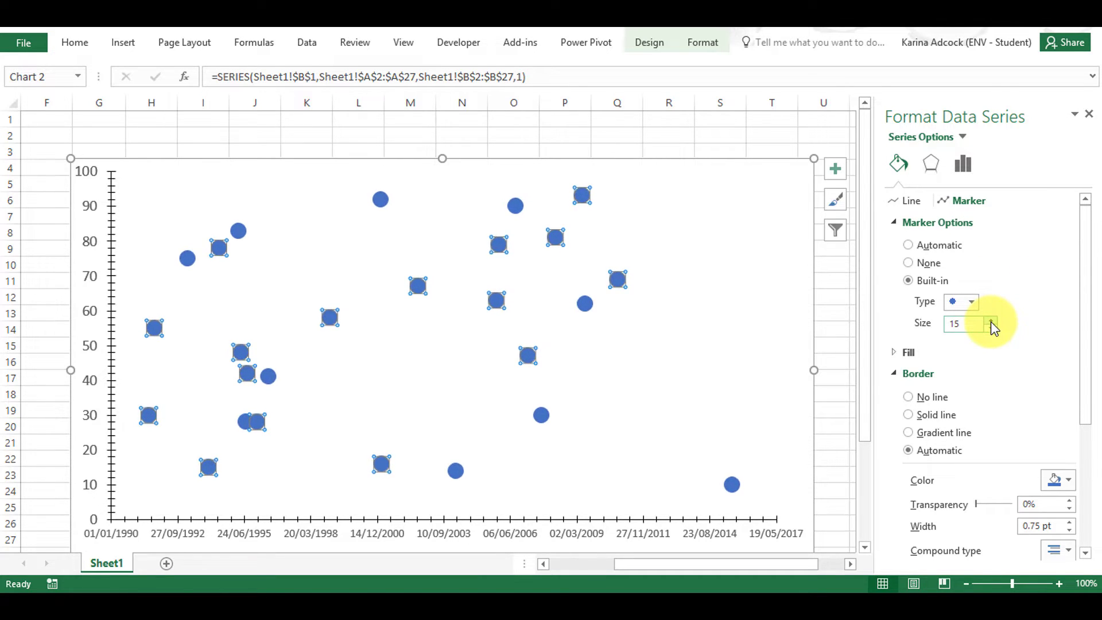
- Try square, diamond and triangle marker types, then settle on circles
click(970, 303)
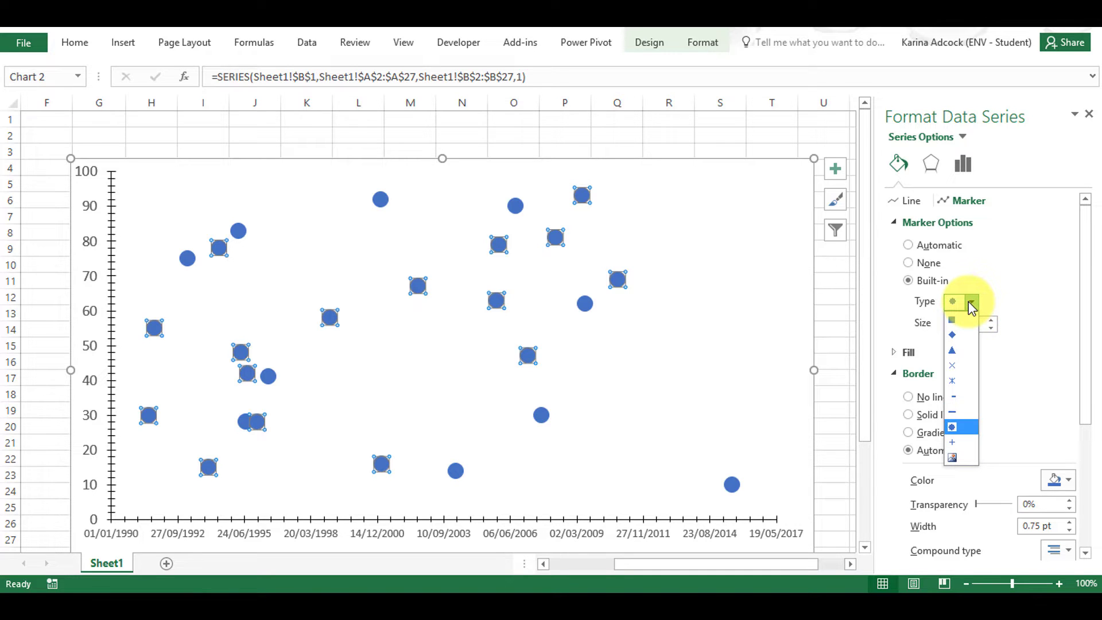
click(970, 318)
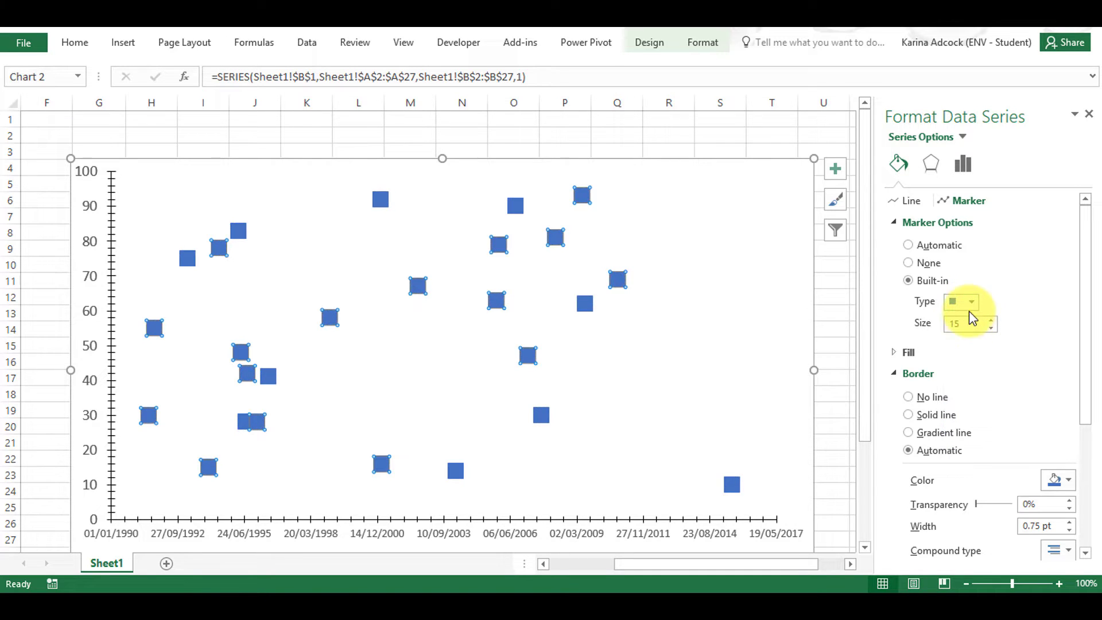
click(971, 303)
click(969, 334)
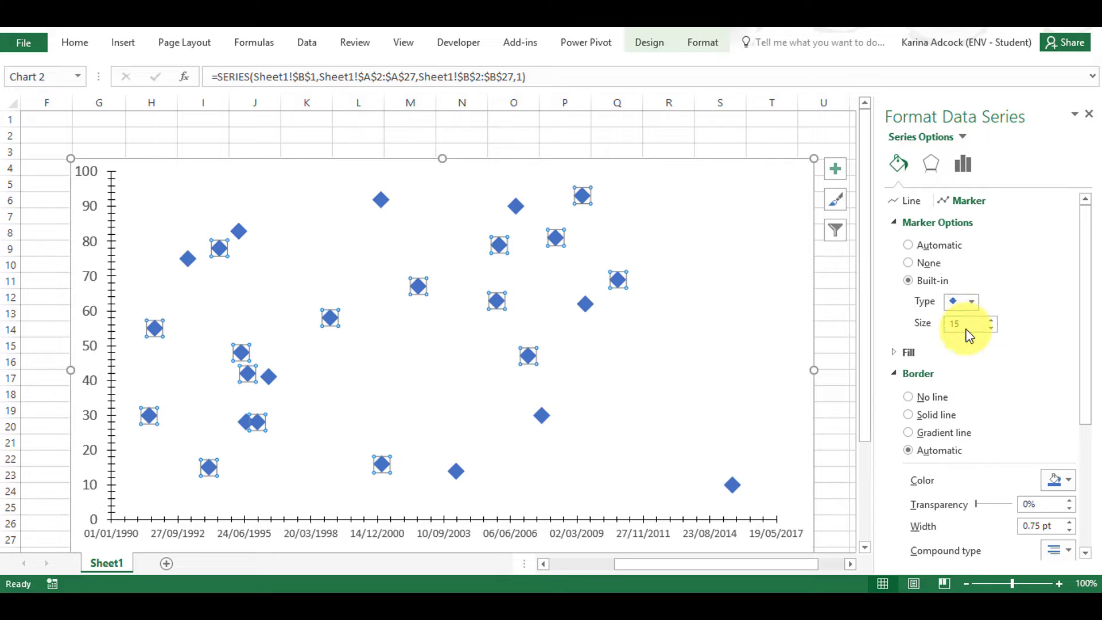
click(970, 302)
click(955, 350)
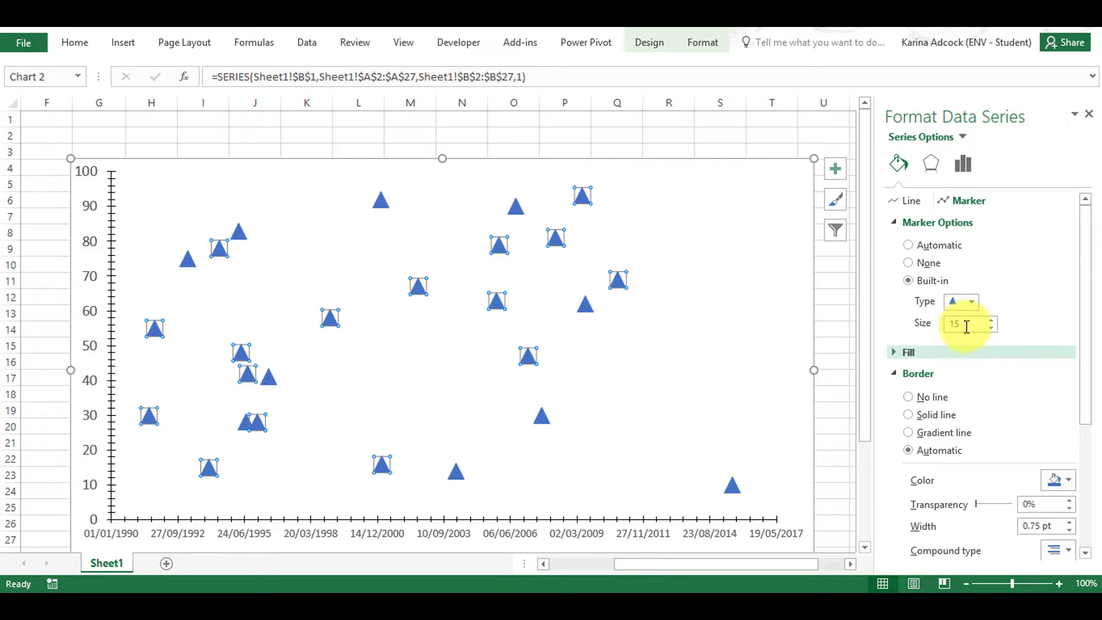
click(970, 307)
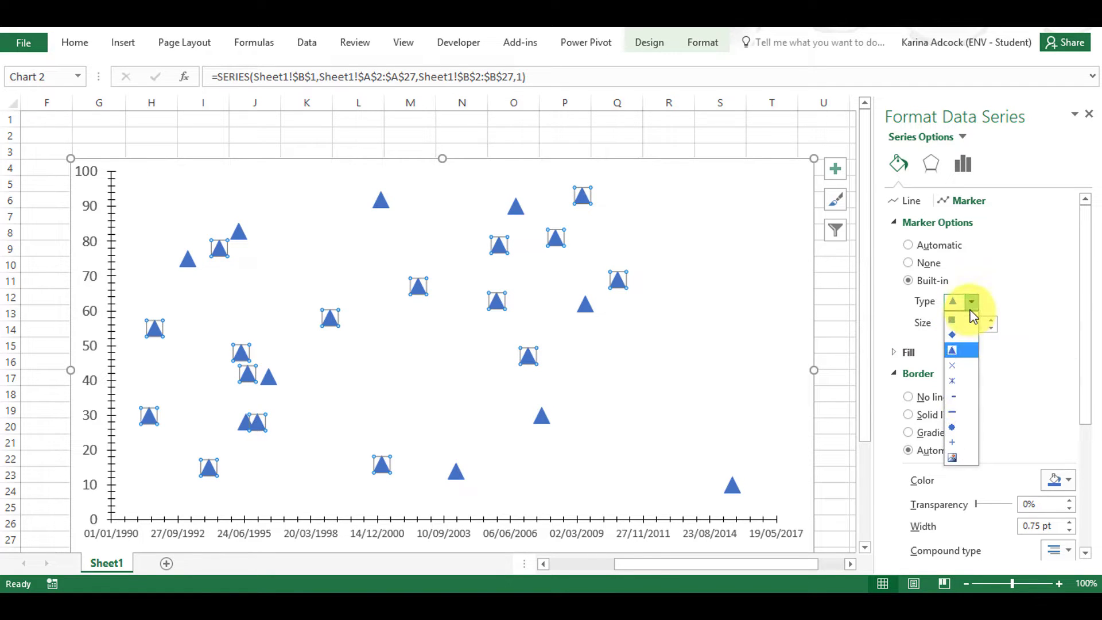
click(965, 428)
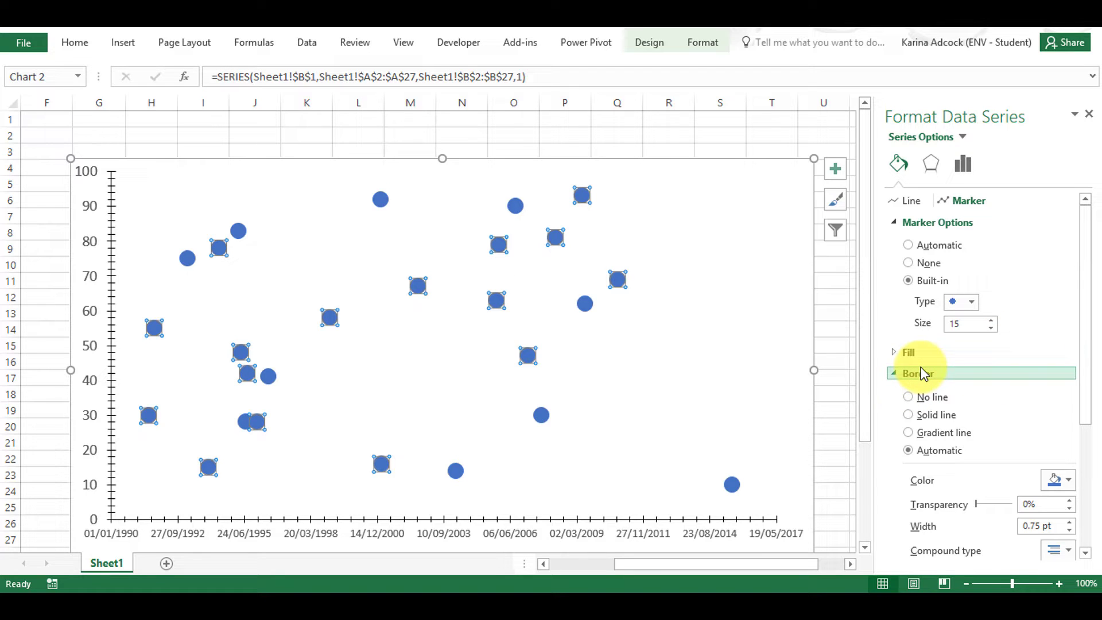
- Give the markers a black border 1.75 pt wide
click(1056, 480)
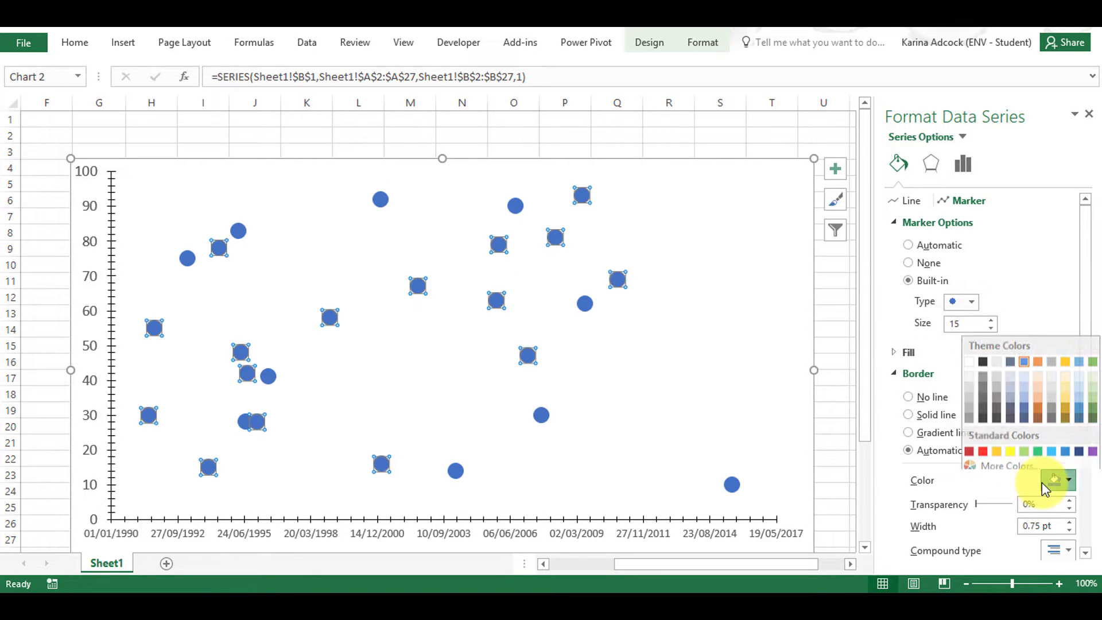
click(981, 355)
click(1067, 522)
click(1067, 523)
click(1067, 523)
click(1067, 523)
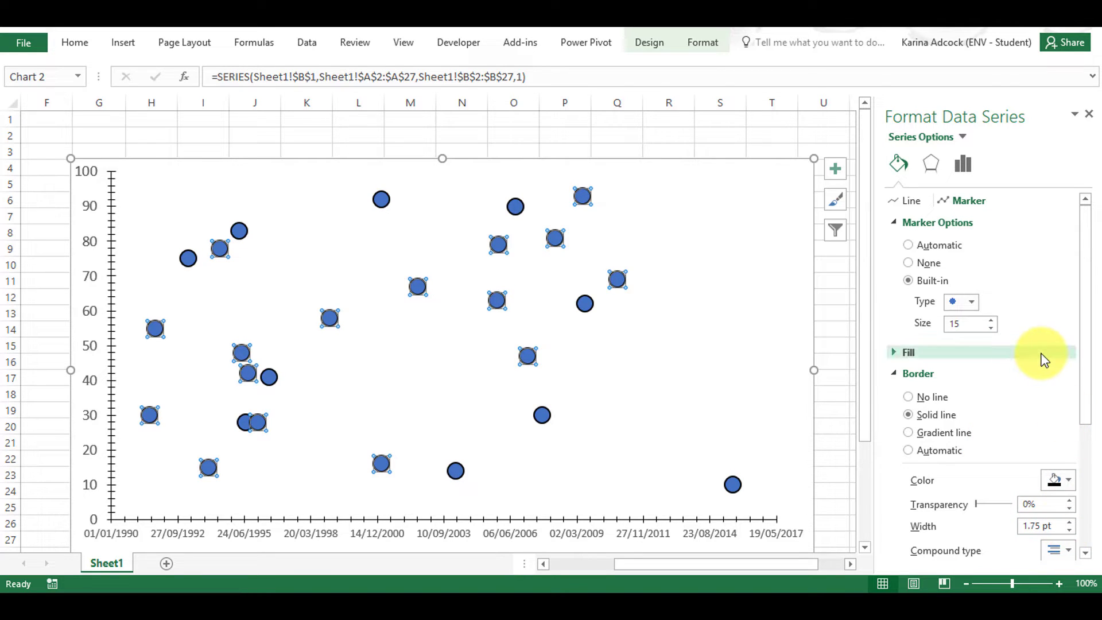
- Change the markers to X shapes with an automatic border
click(974, 302)
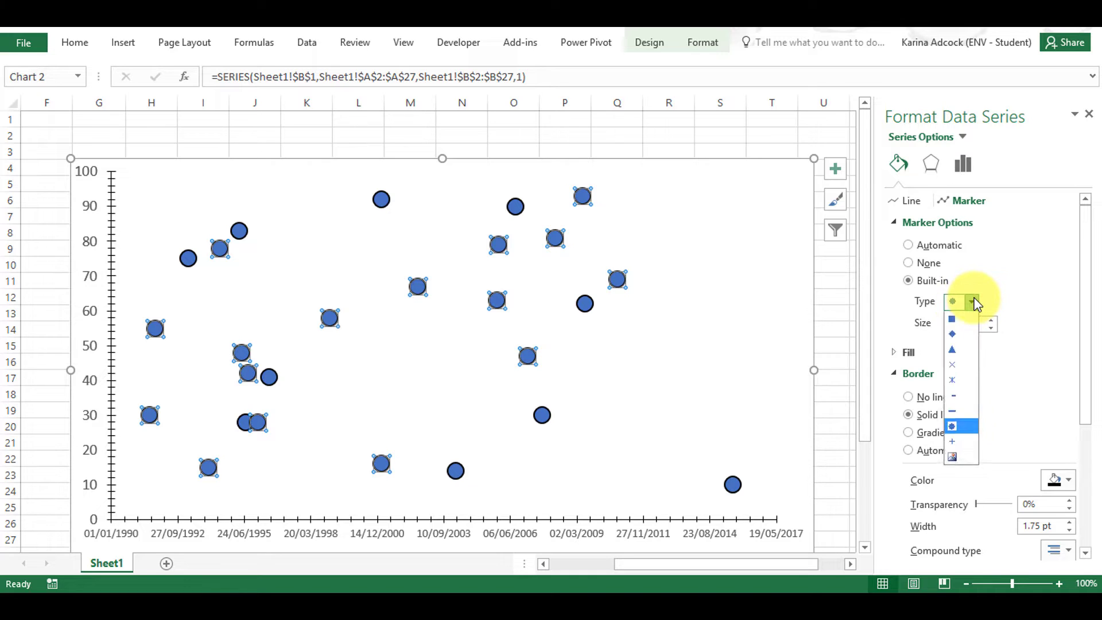
click(963, 367)
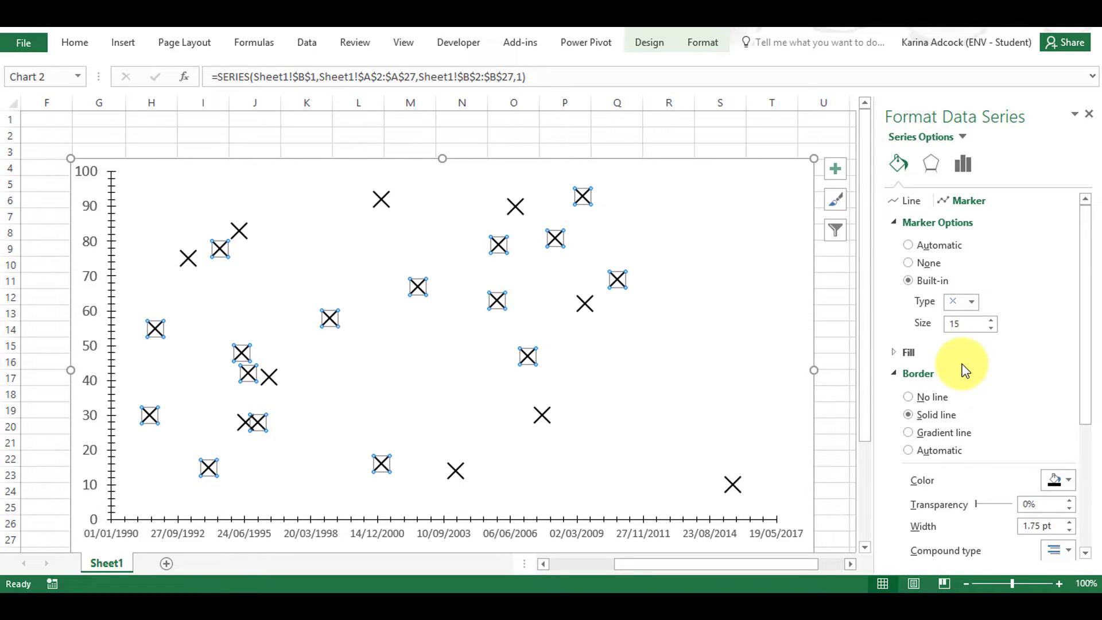
click(908, 450)
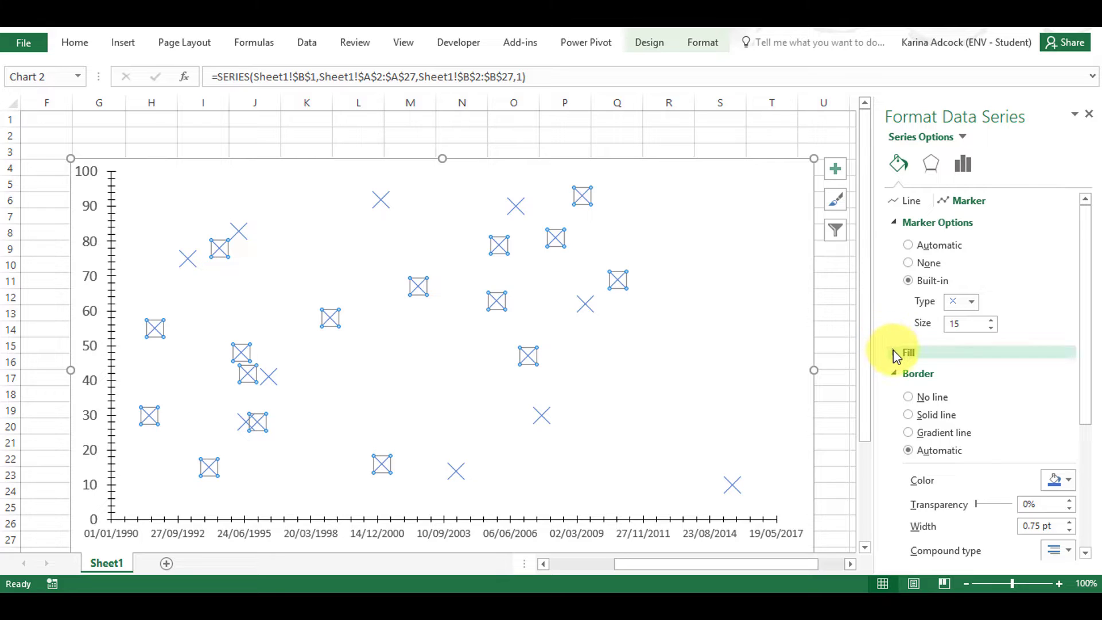
- Set the marker fill to No fill and widen the outline to 1.75 pt
click(893, 351)
click(908, 393)
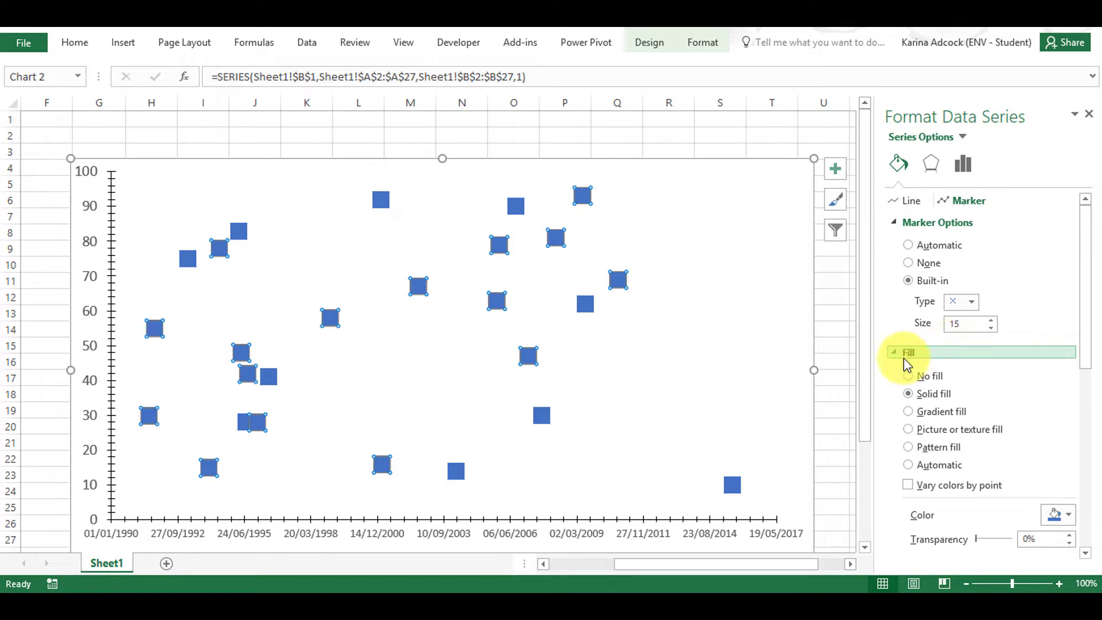
click(916, 377)
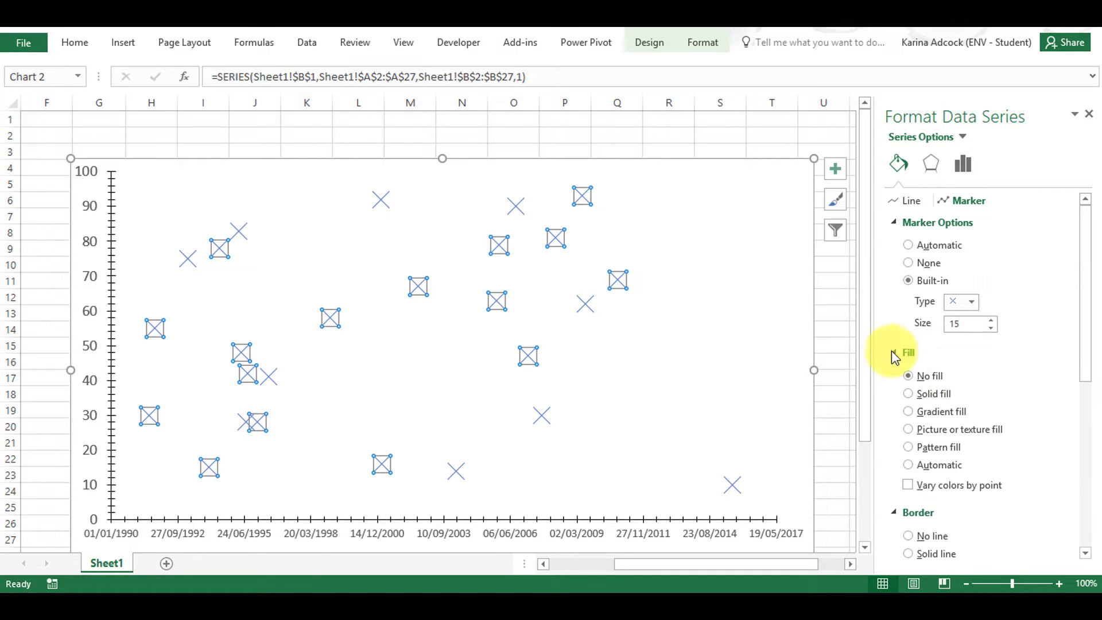
click(893, 353)
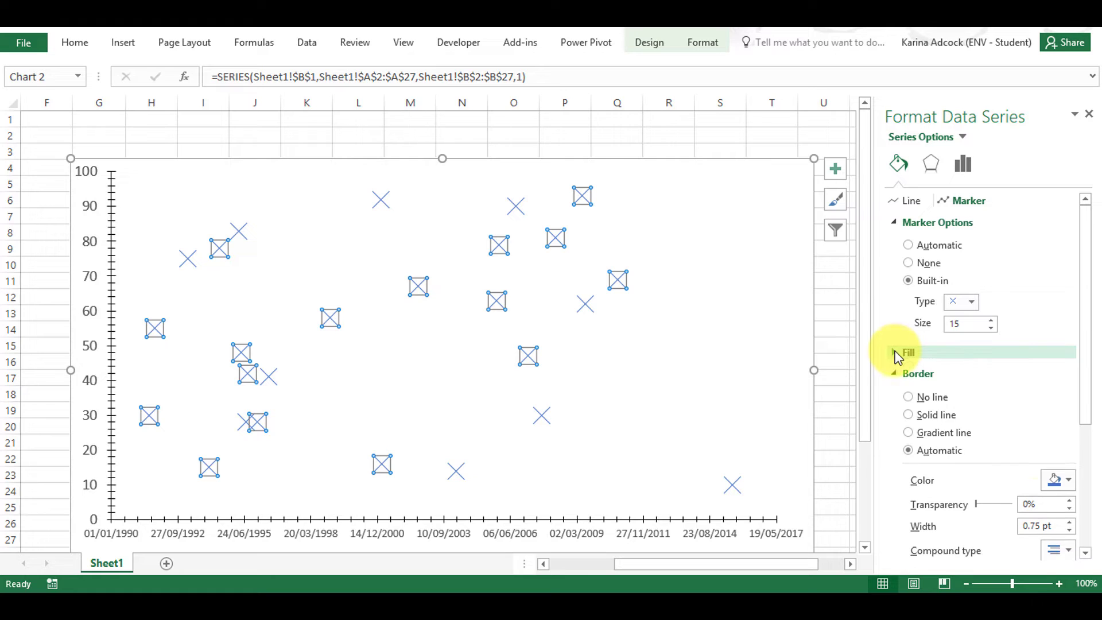
click(1069, 521)
click(1069, 521)
click(1069, 521)
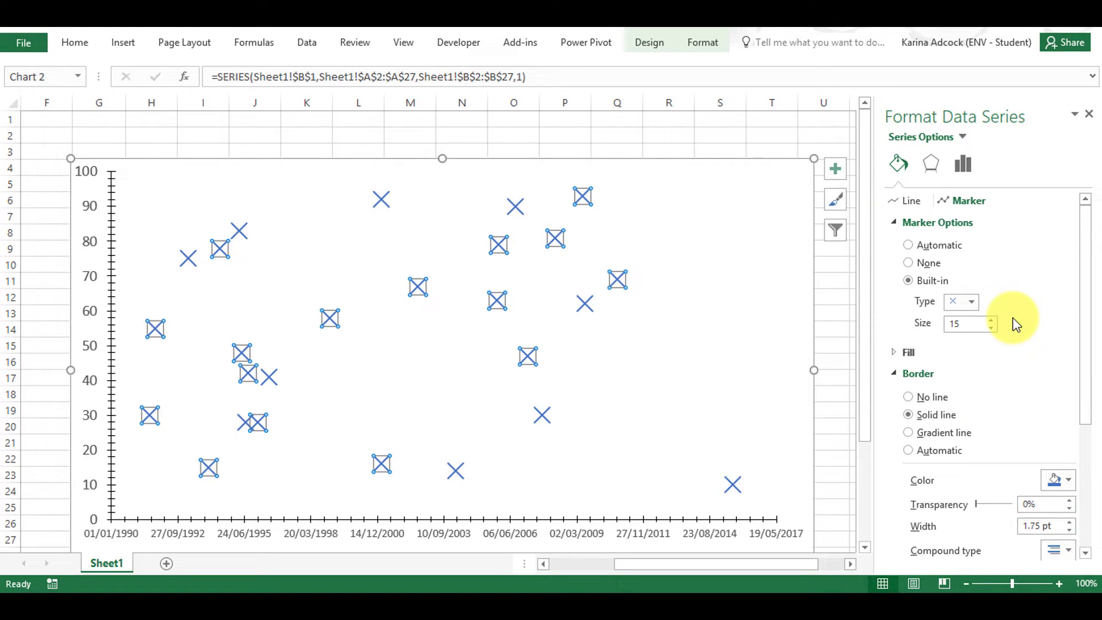
- Try star markers, then switch the markers to plus signs
click(973, 305)
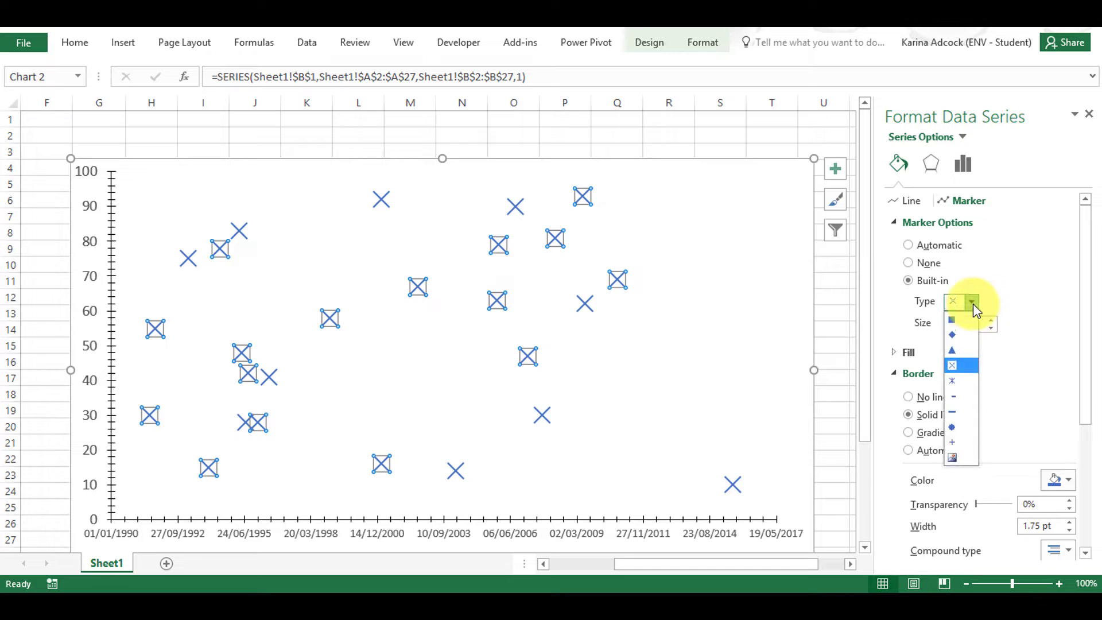
click(961, 379)
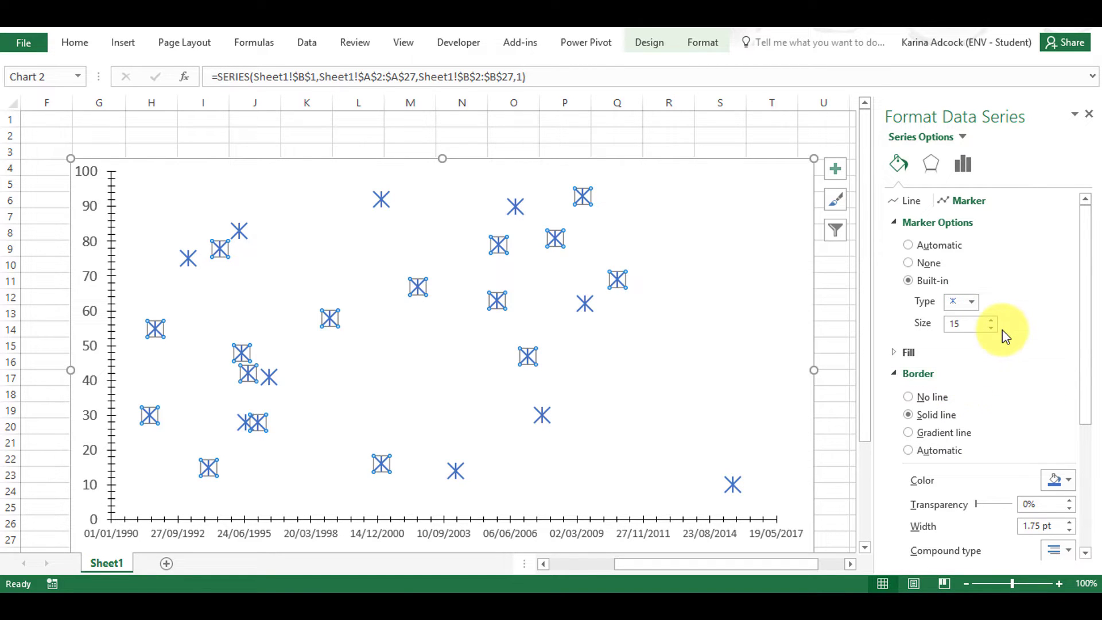
click(972, 302)
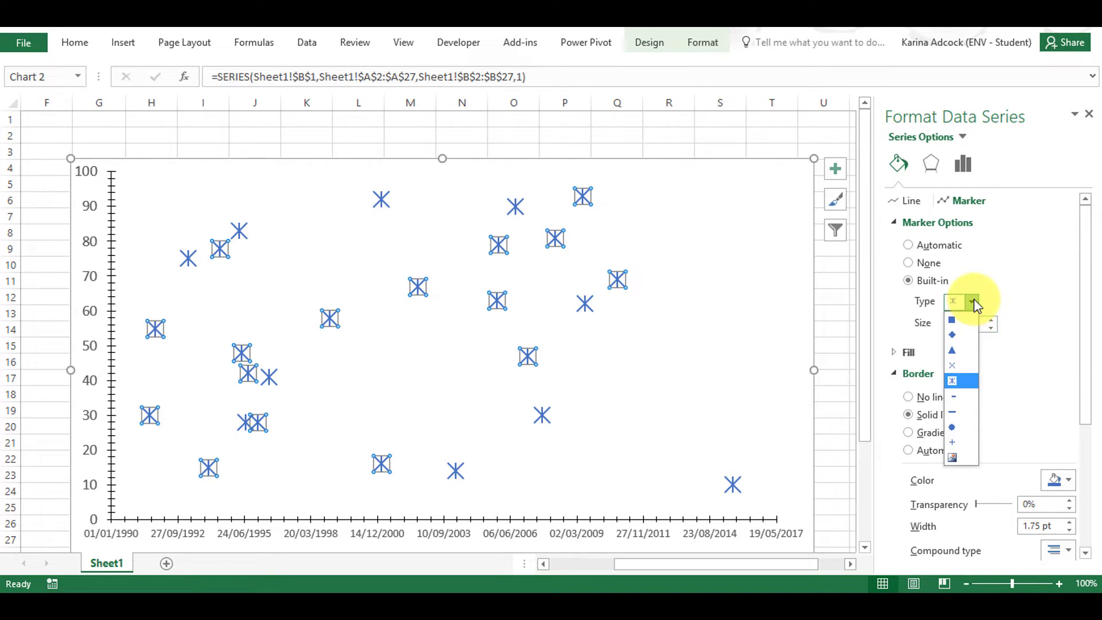
key(Escape)
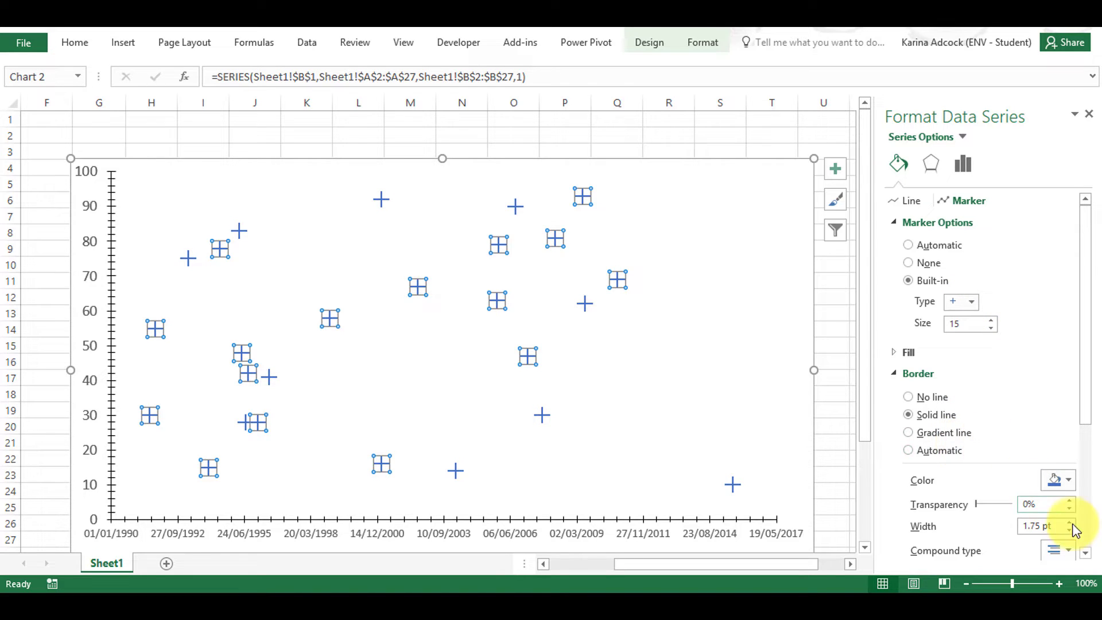
- Make the marker borders round-dotted at 2.75 pt width
drag(1082, 381, 1084, 423)
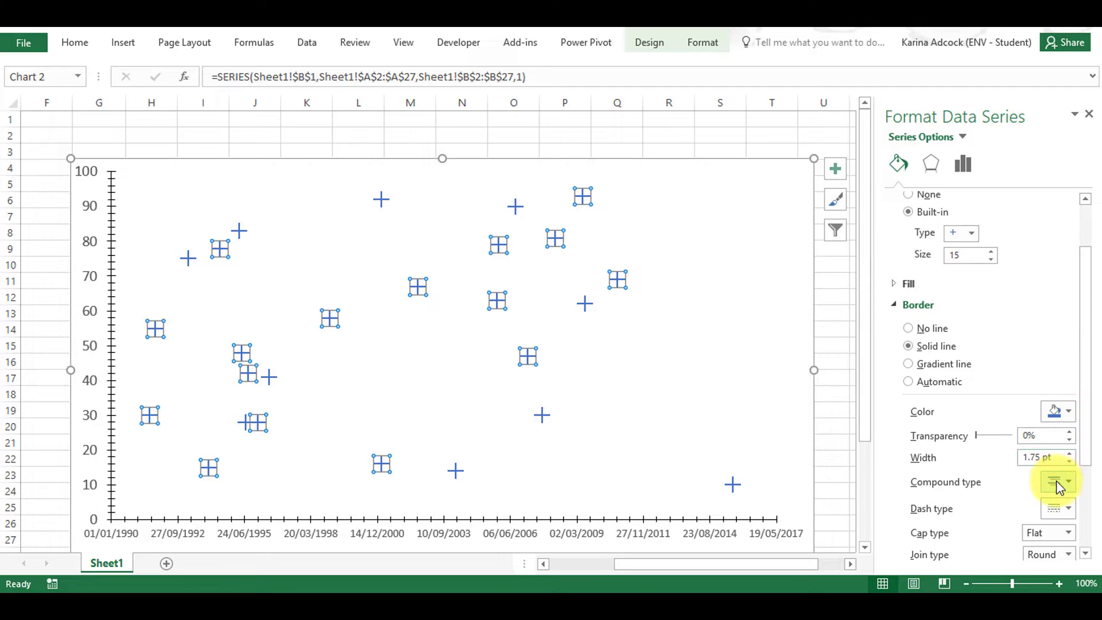
click(1056, 505)
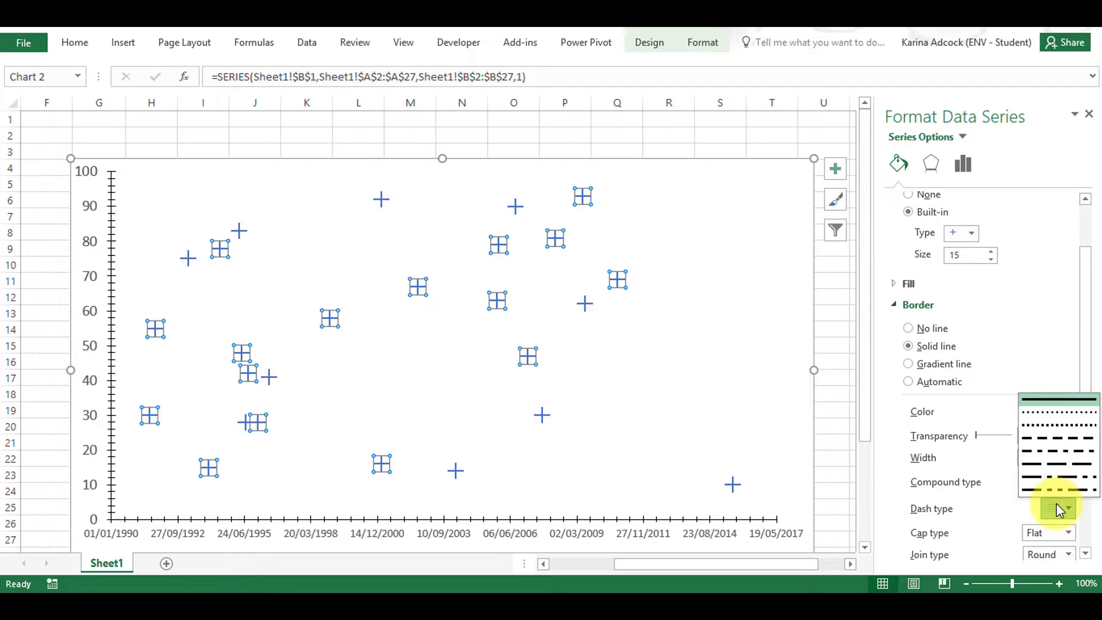
click(1050, 420)
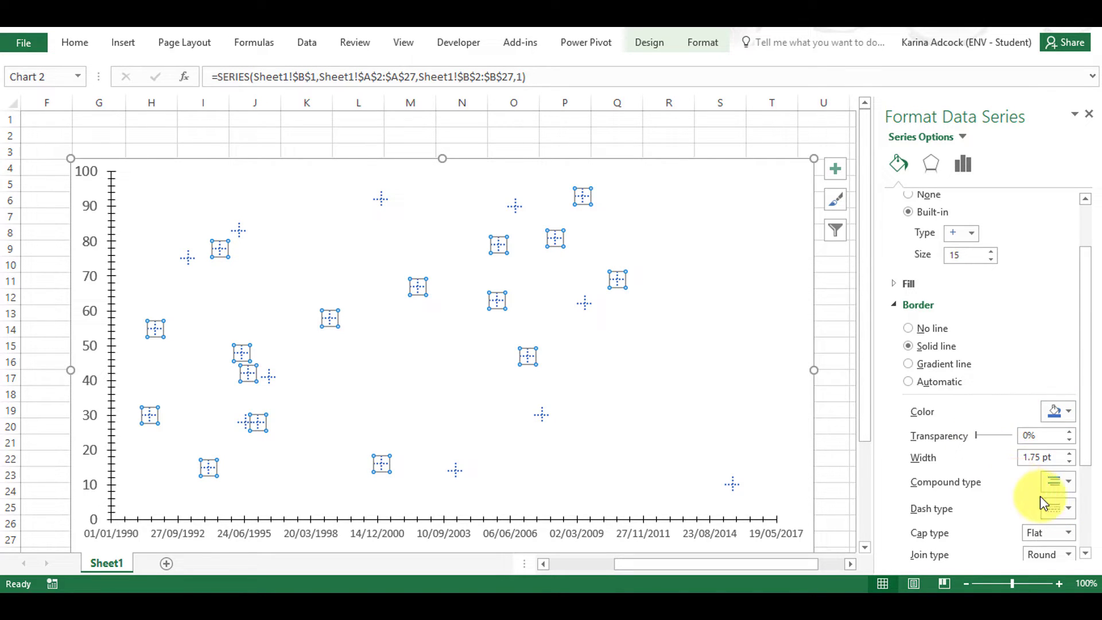
click(1069, 454)
click(1069, 454)
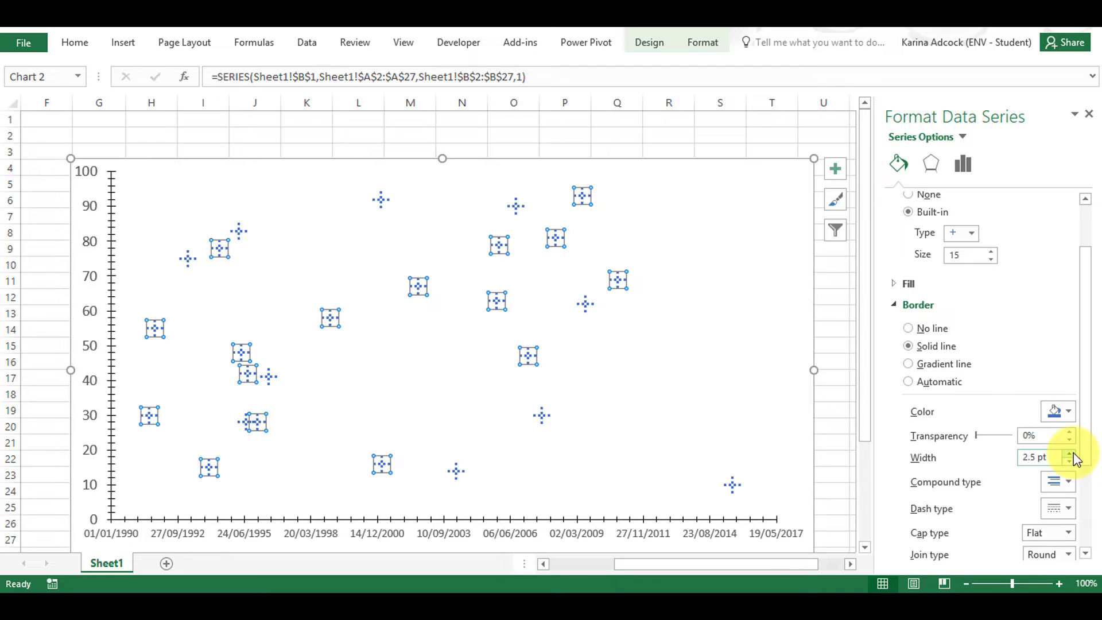
click(1071, 453)
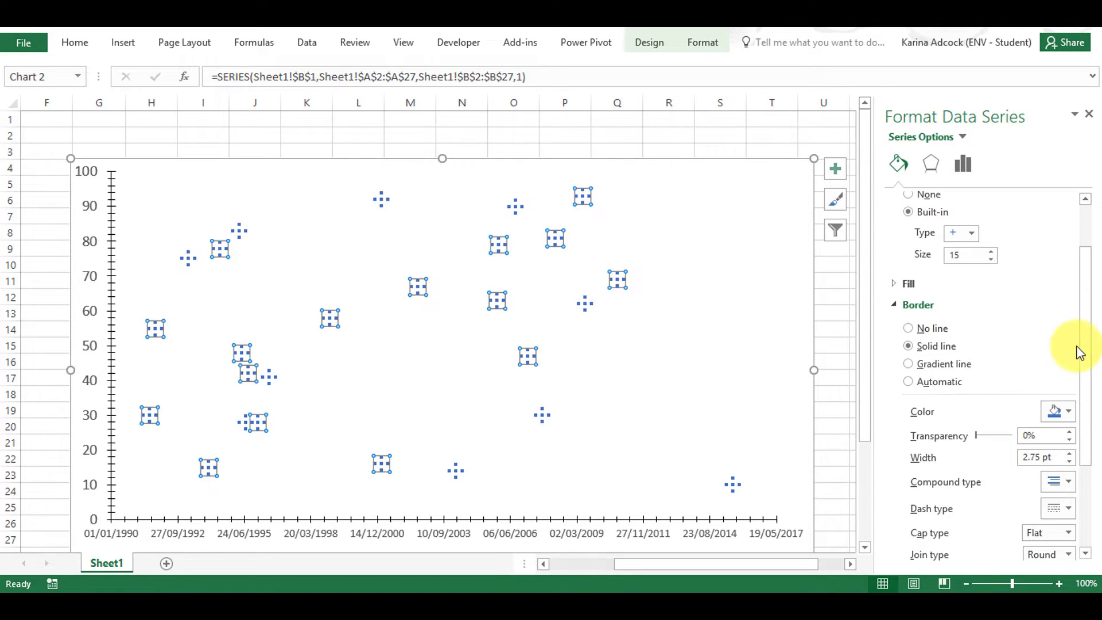
drag(1086, 354, 1083, 327)
click(972, 275)
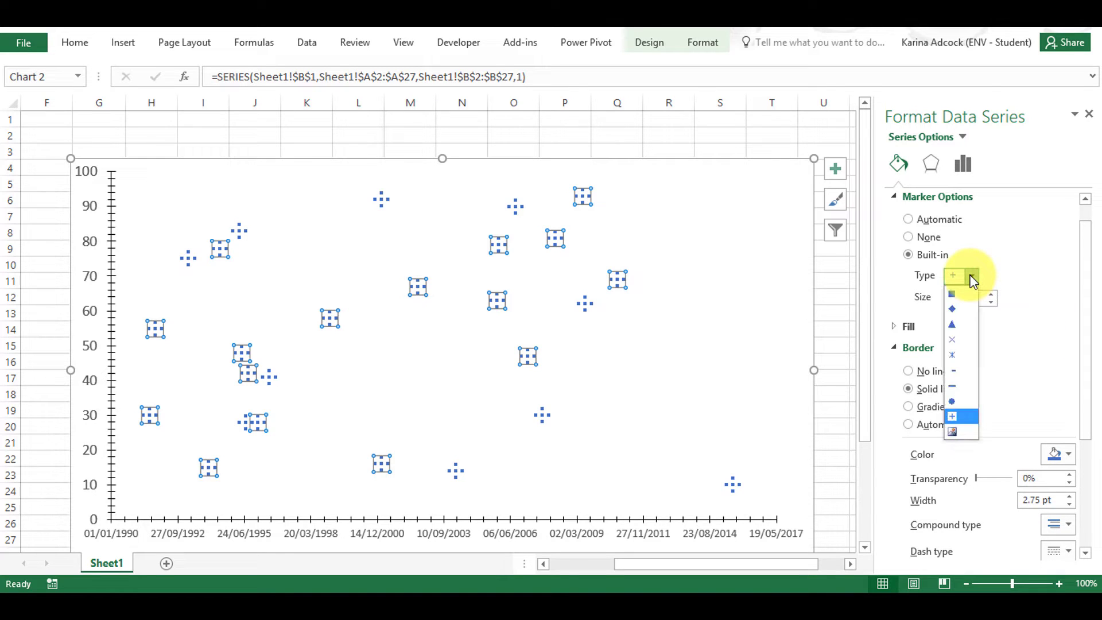
- Make the markers squares with a solid, double-line border
click(963, 295)
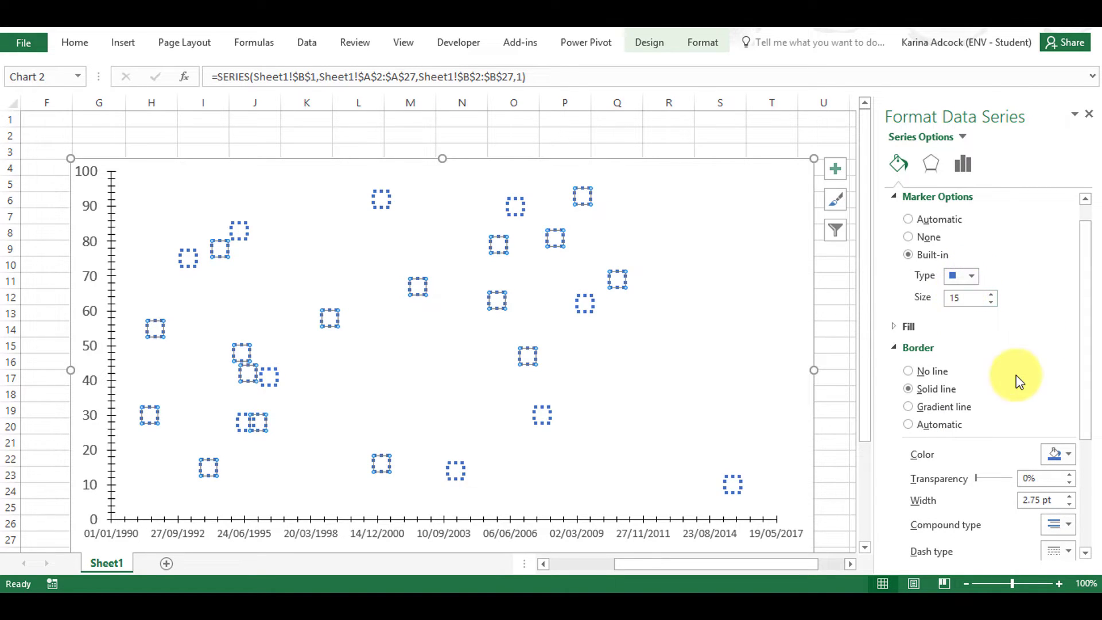
drag(1082, 351, 1091, 402)
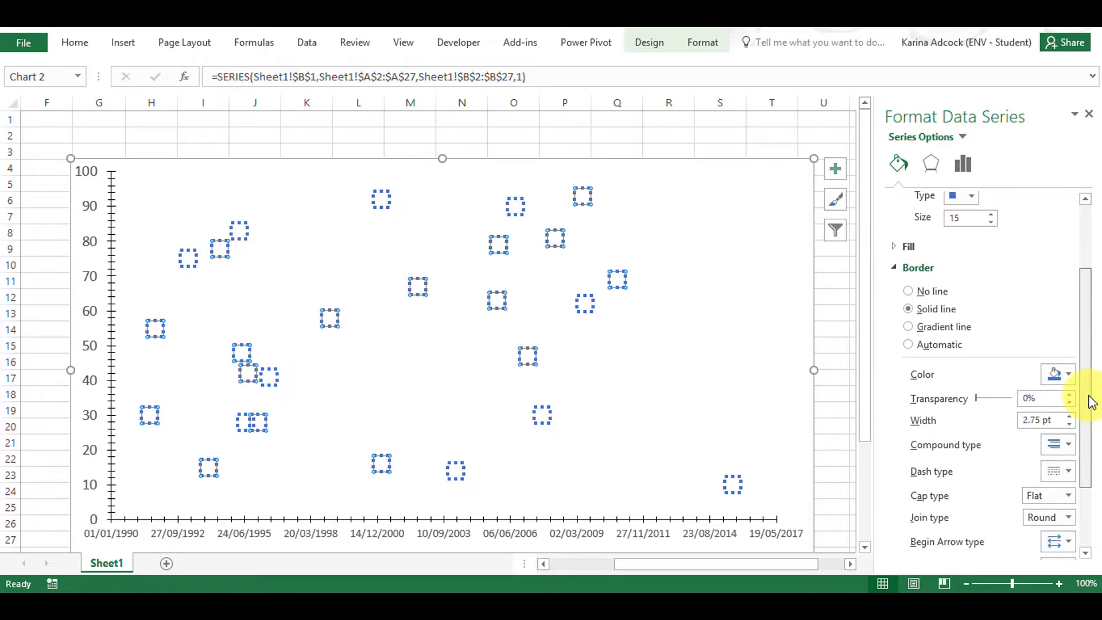
click(1057, 469)
click(1053, 493)
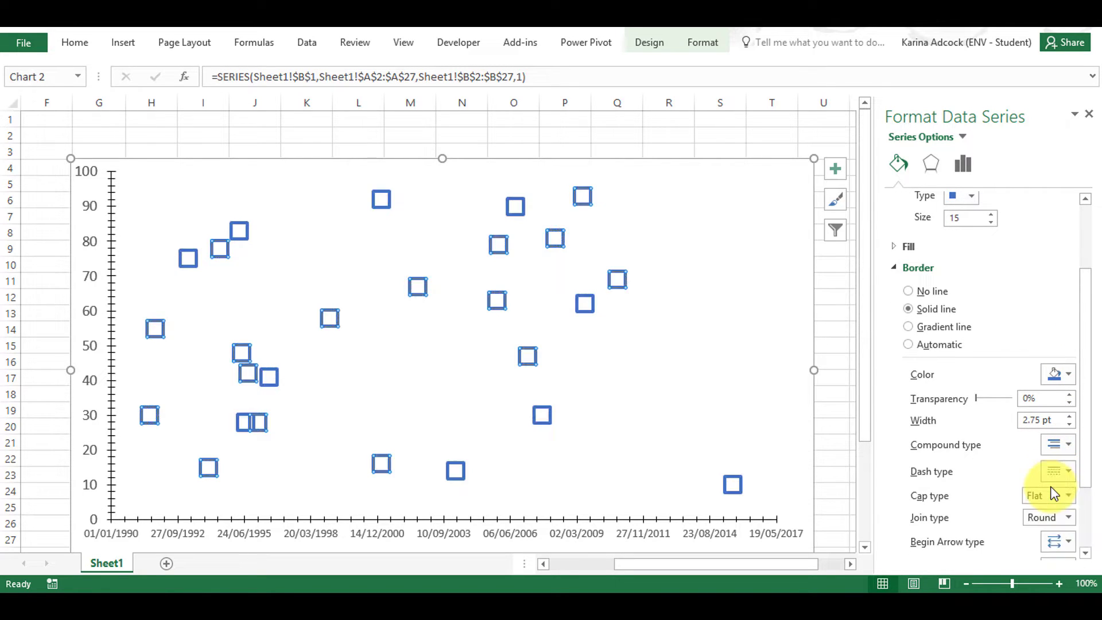
click(1059, 445)
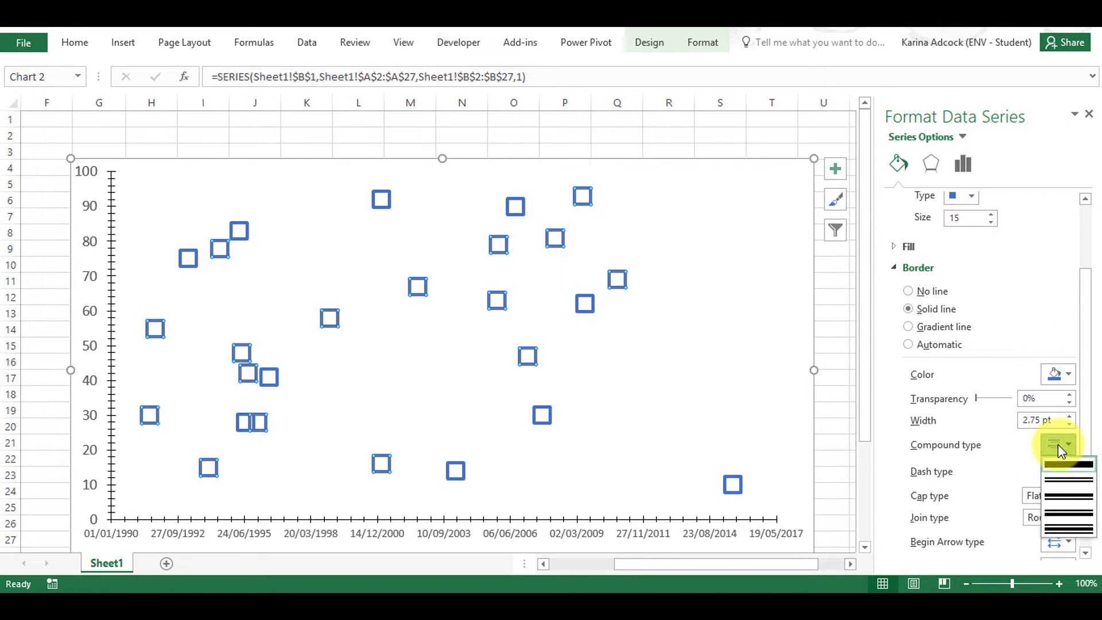
click(1064, 480)
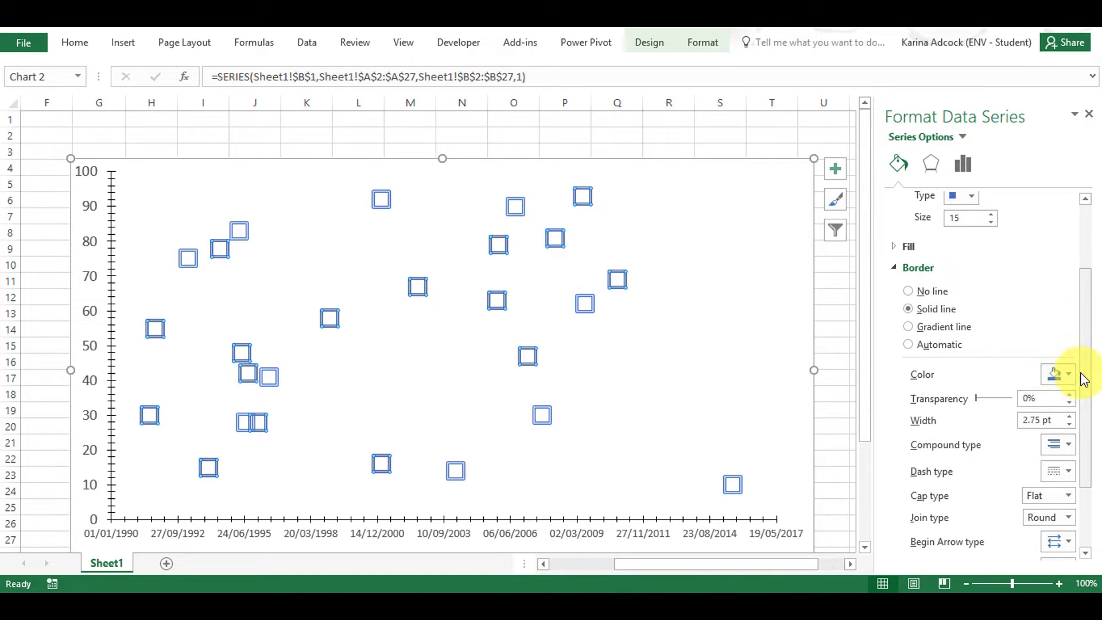
- Switch markers to short dashes and set both border and fill to Automatic
drag(1084, 369, 1074, 327)
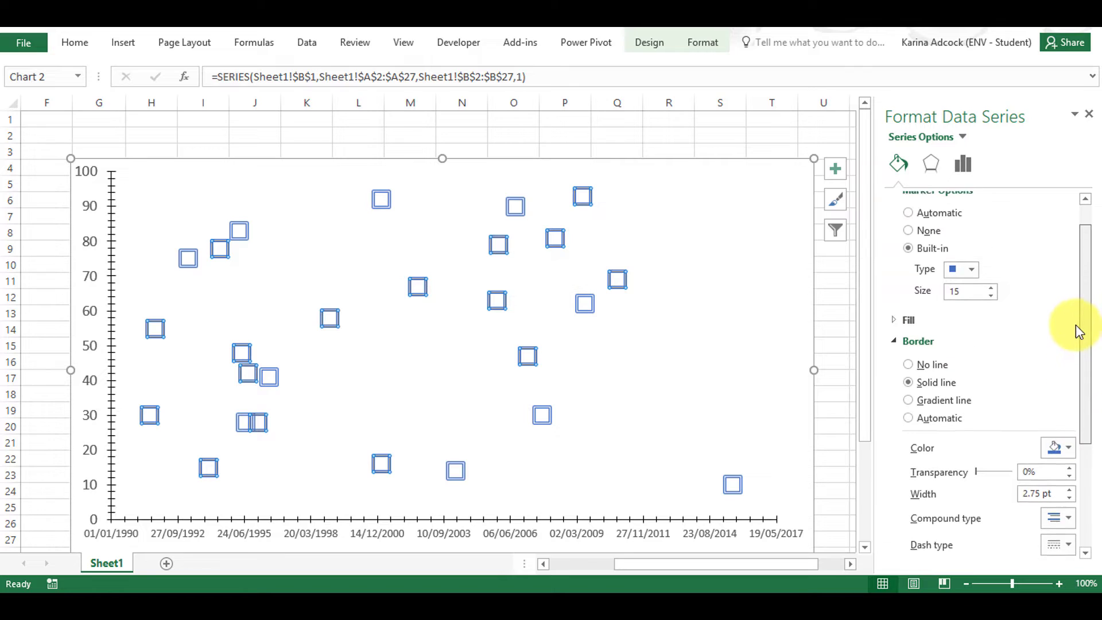
click(970, 280)
click(961, 373)
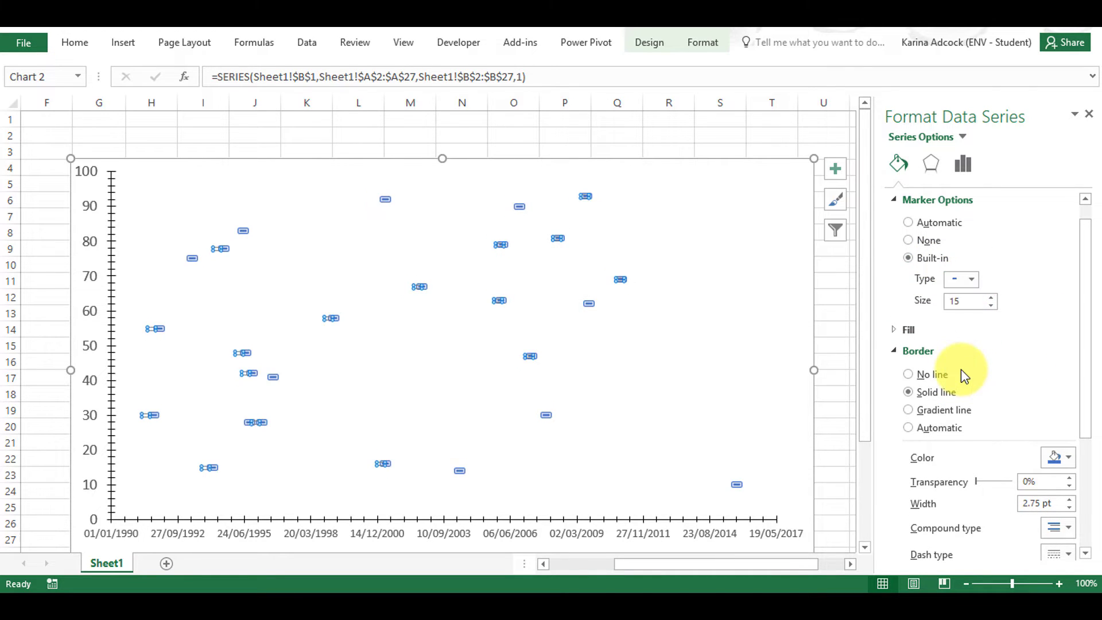
click(908, 427)
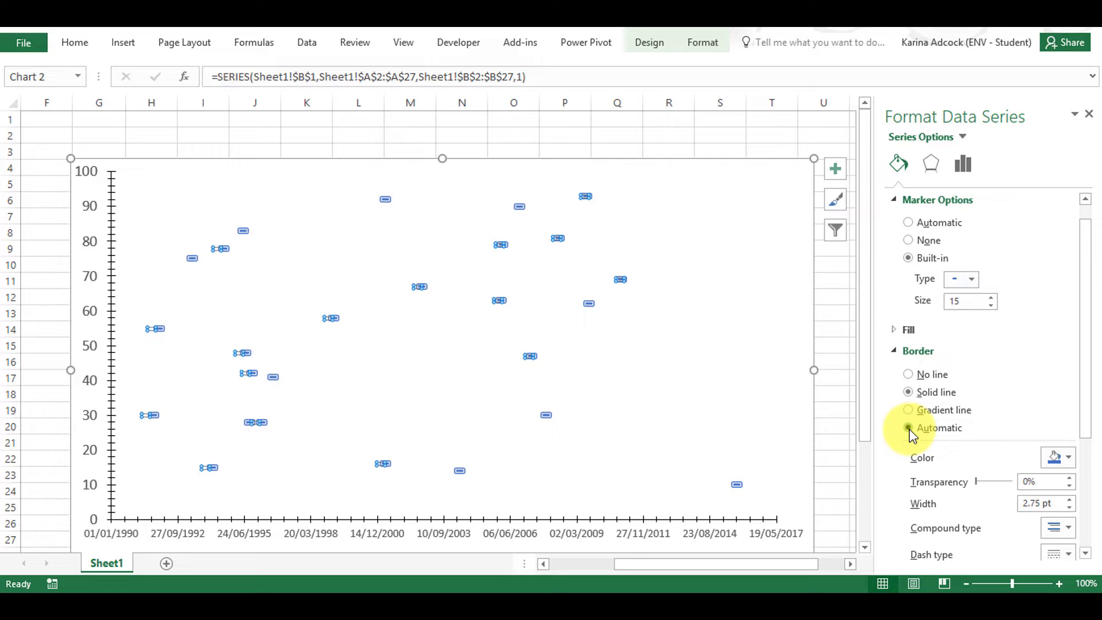
click(900, 329)
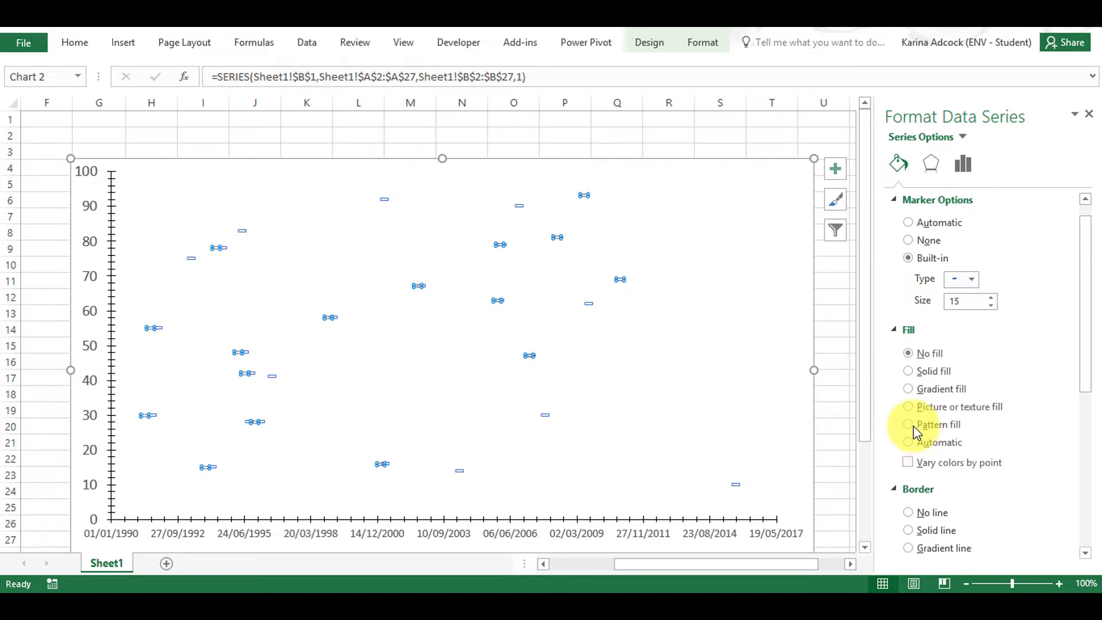
click(909, 442)
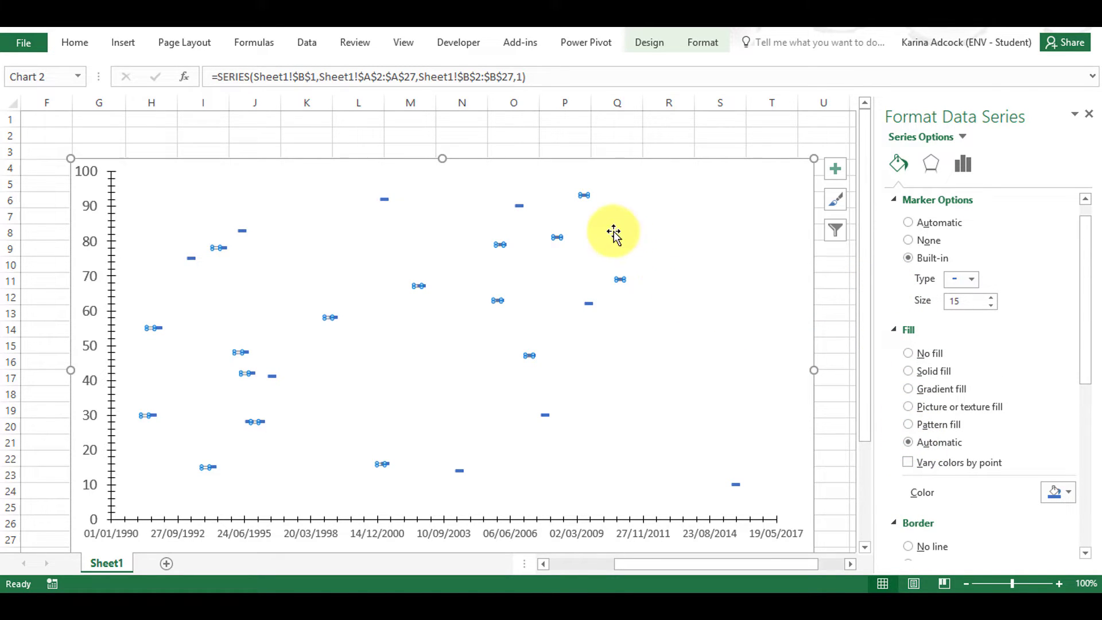
- Try long-dash markers, then change the markers back to circles
click(971, 279)
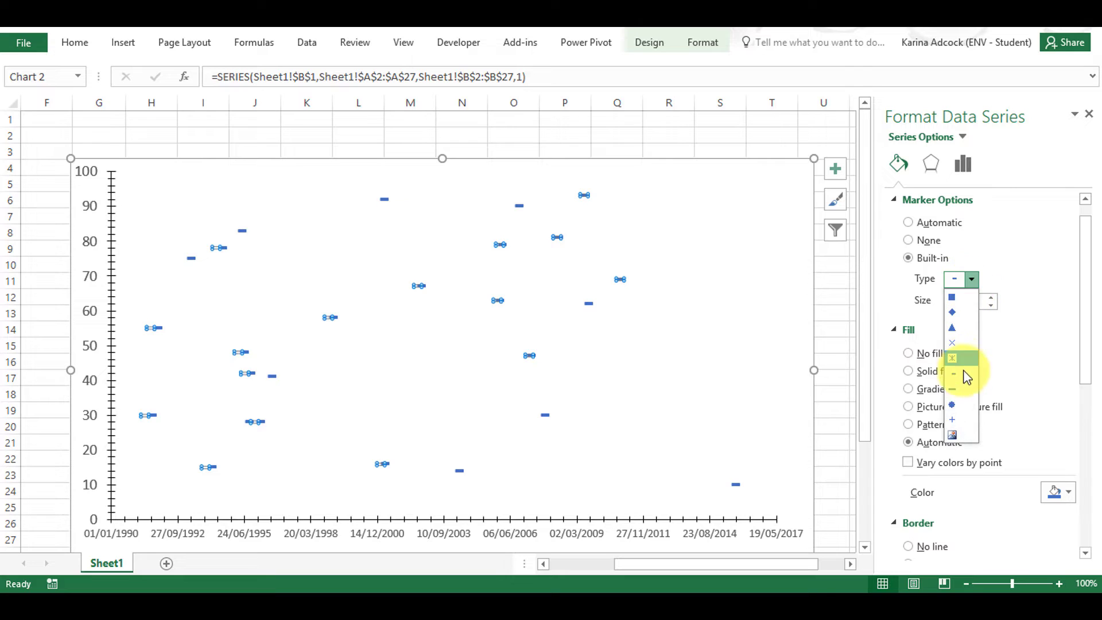
click(952, 389)
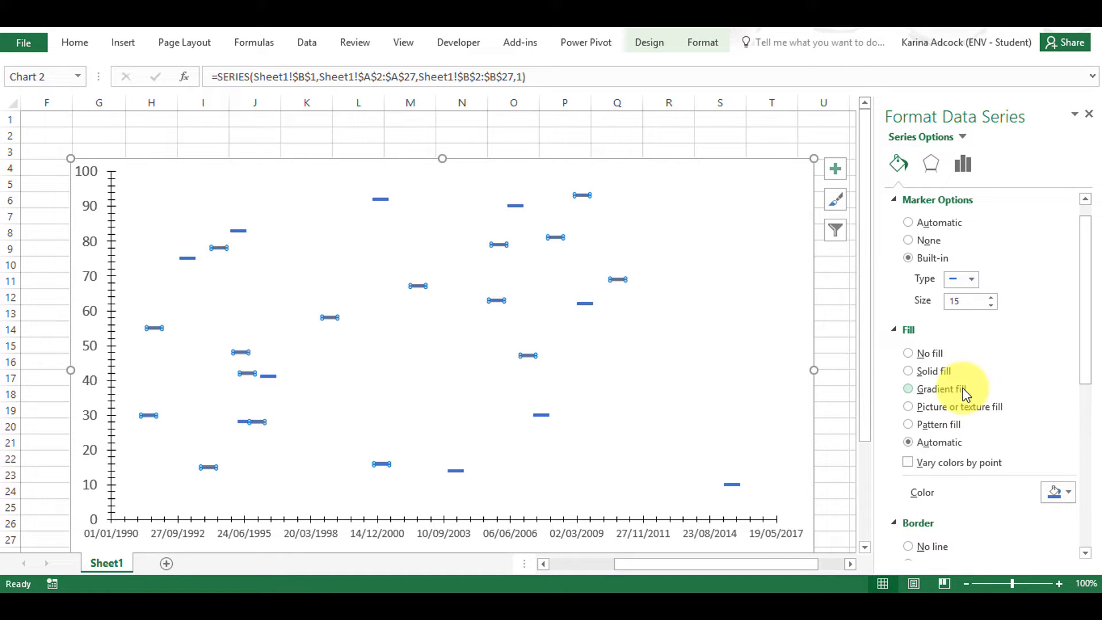
click(971, 279)
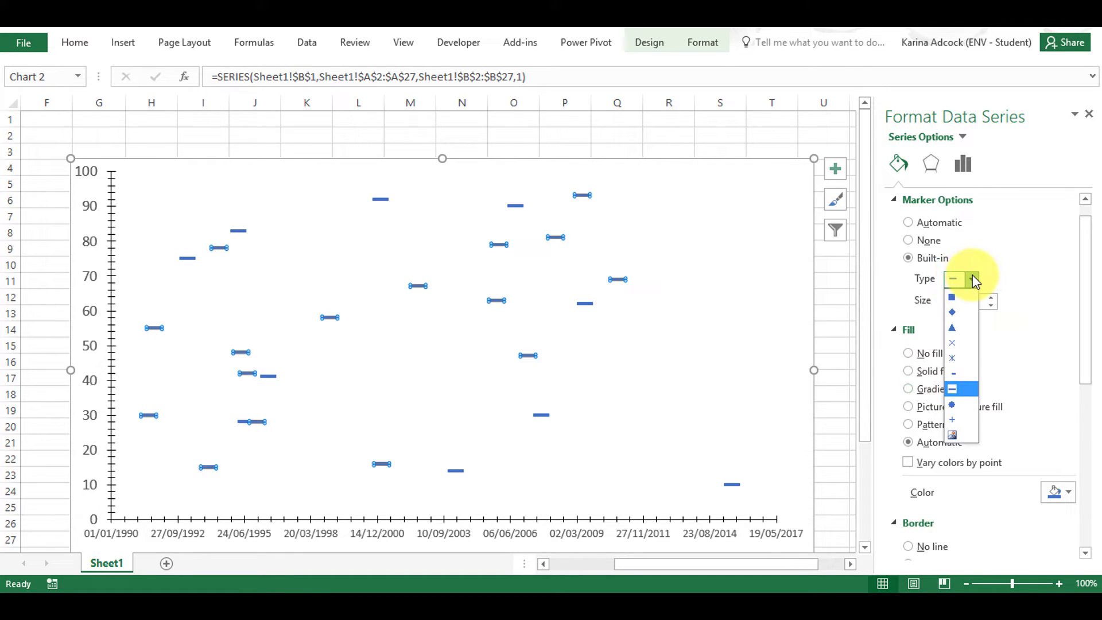
click(960, 405)
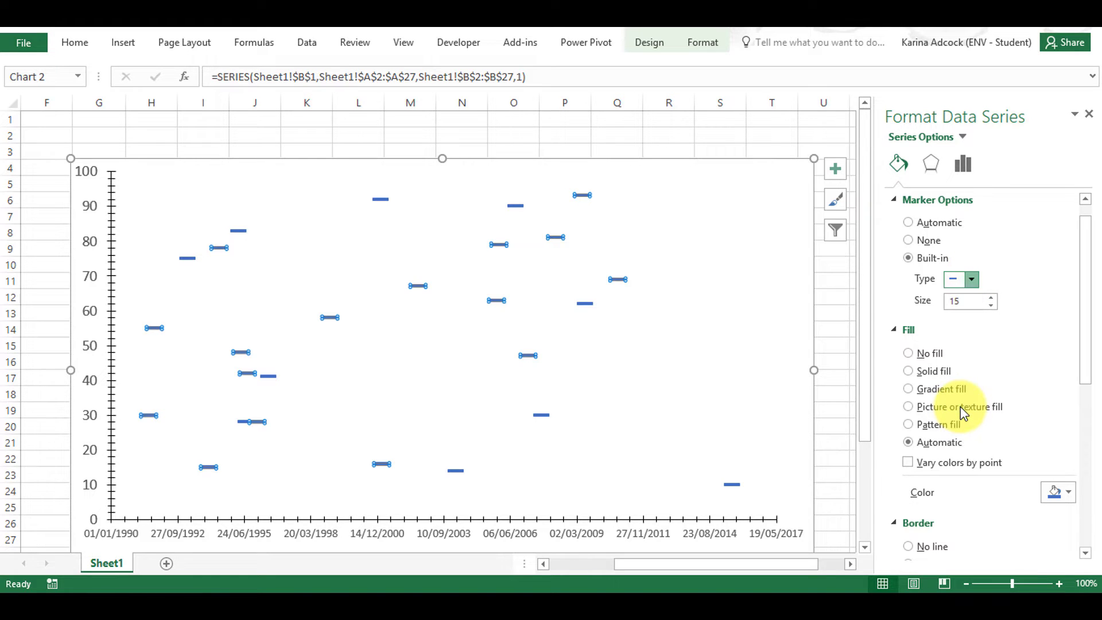
scroll(941, 401, down, 3)
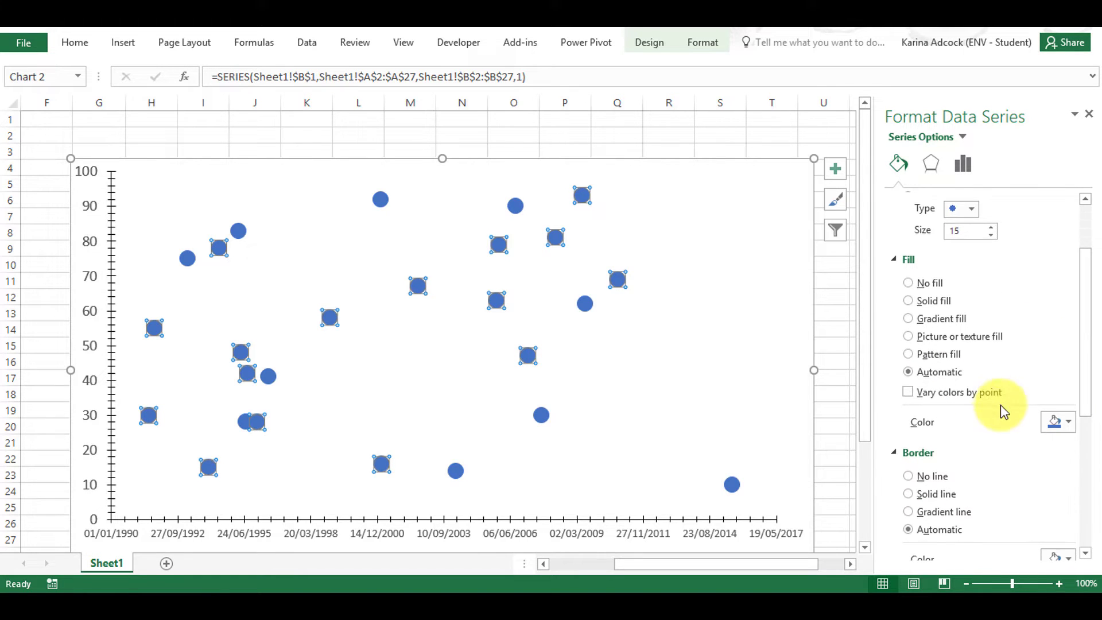
- Remove the marker border and apply solid fill at 0% transparency, after testing about 50%
click(931, 480)
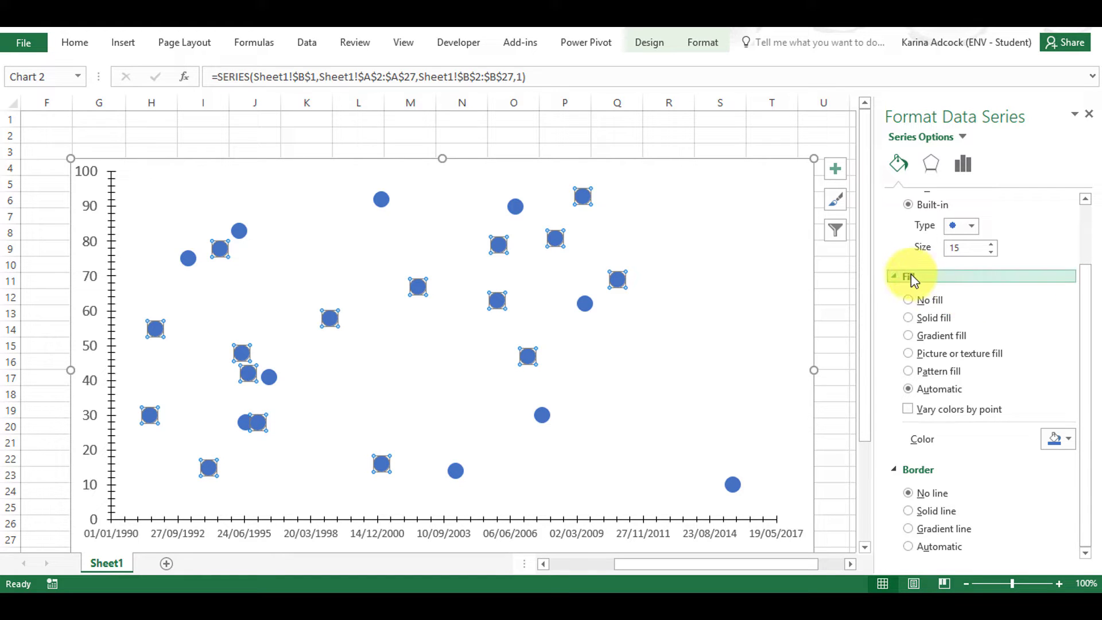
click(929, 319)
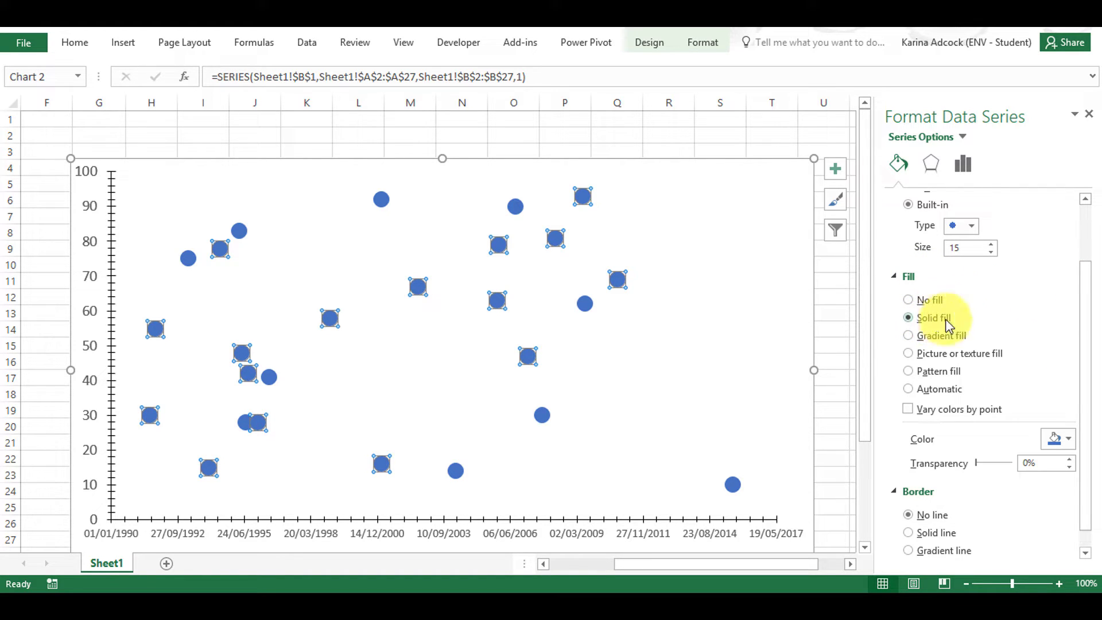
click(1059, 440)
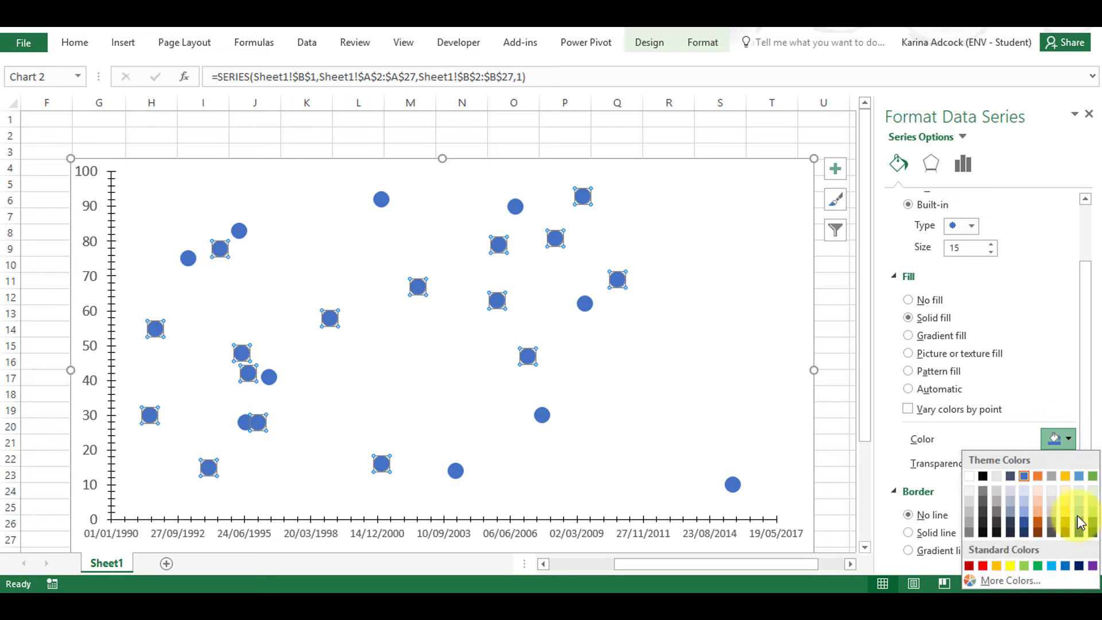
click(944, 447)
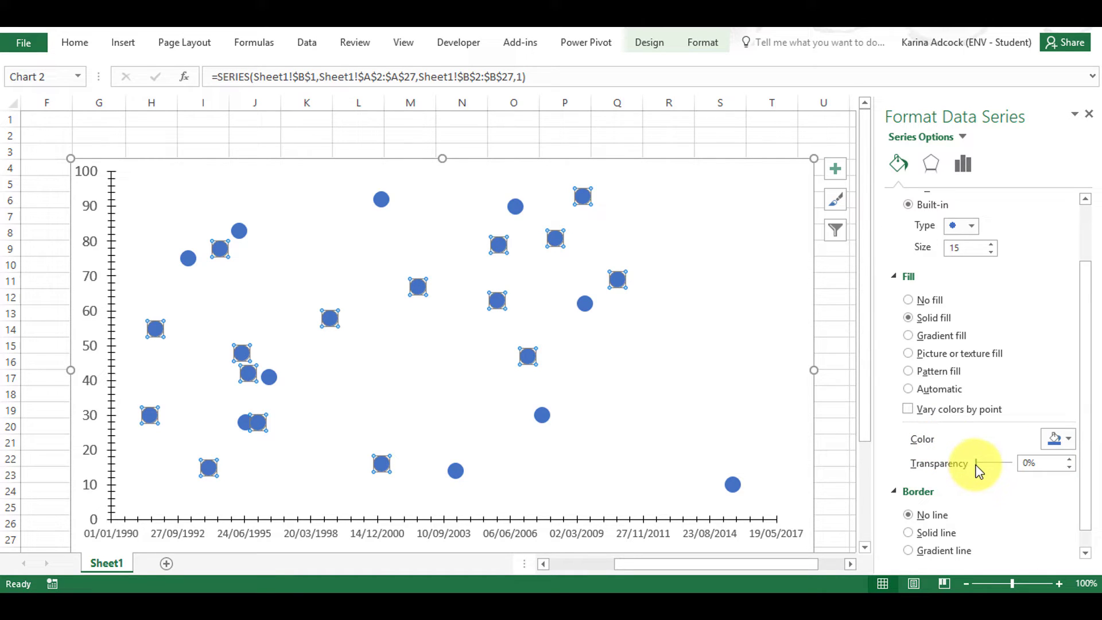
drag(980, 465, 1000, 468)
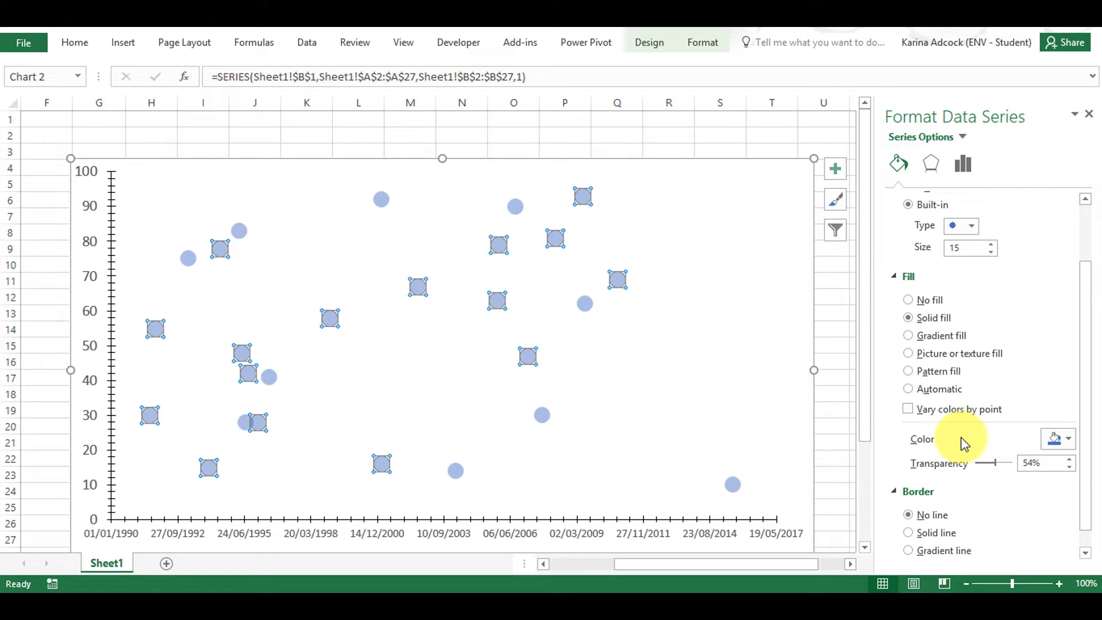
drag(993, 464, 967, 466)
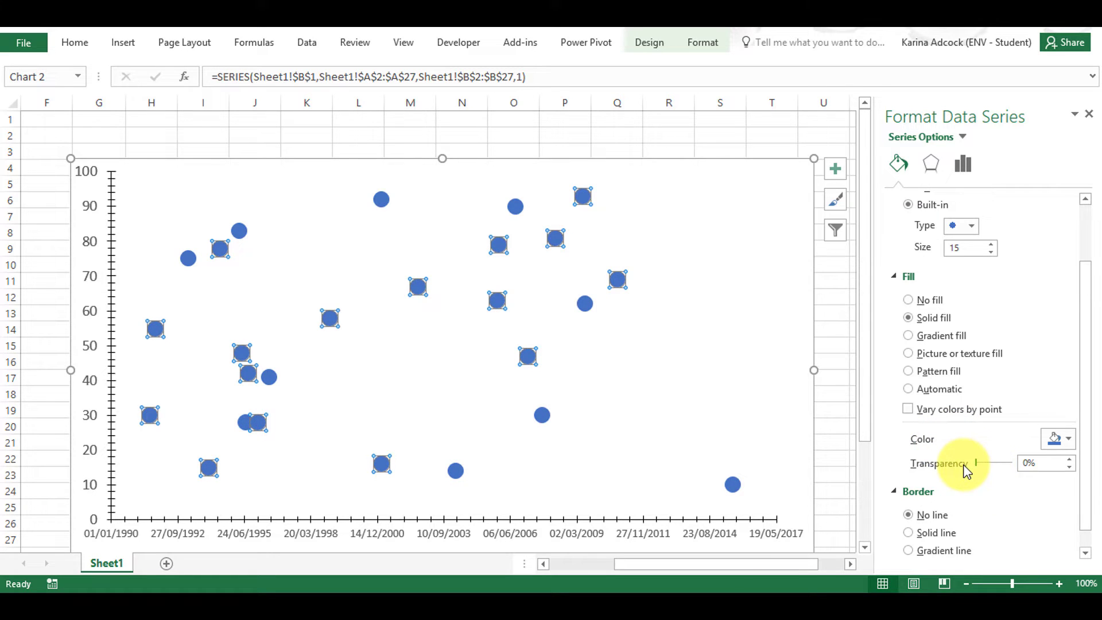
- Apply a radial gradient fill to the markers using the third direction preset
click(914, 334)
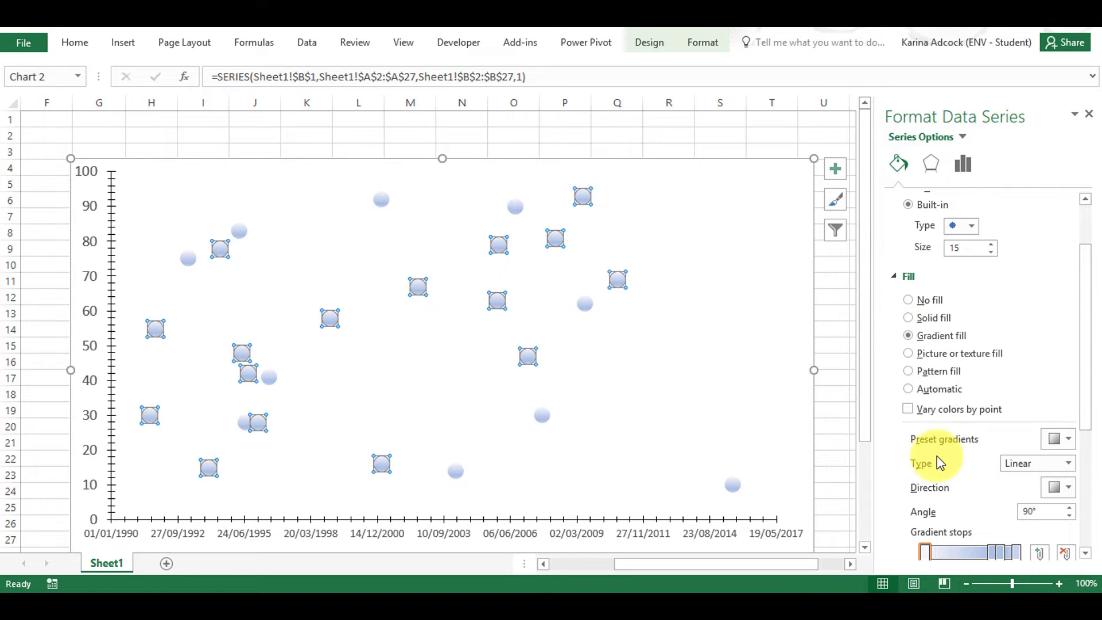
click(1071, 464)
click(1041, 495)
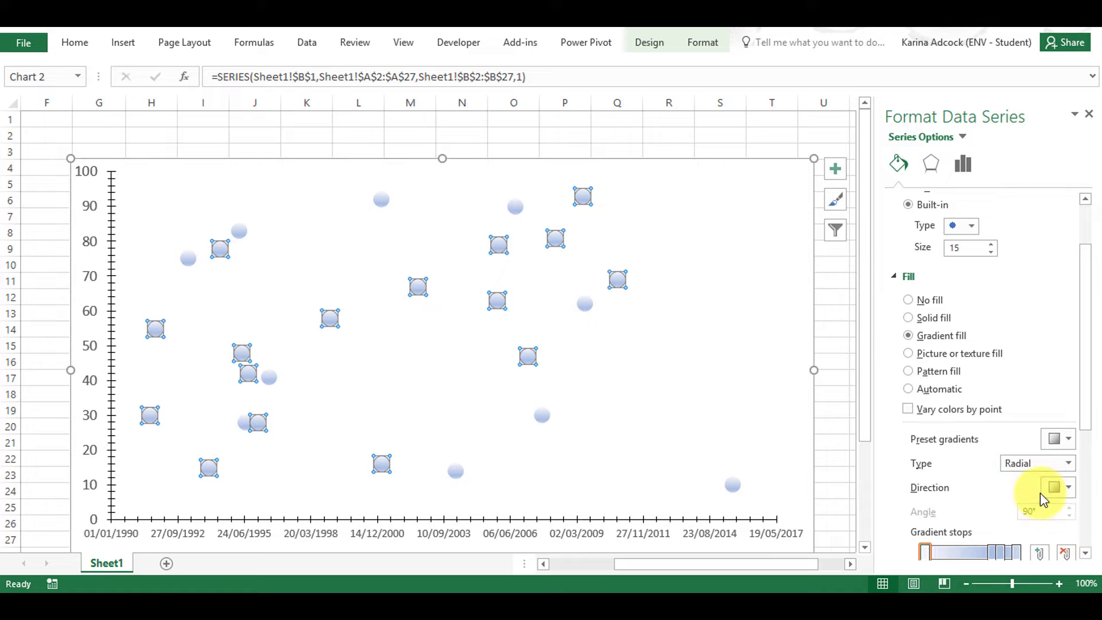
click(1058, 489)
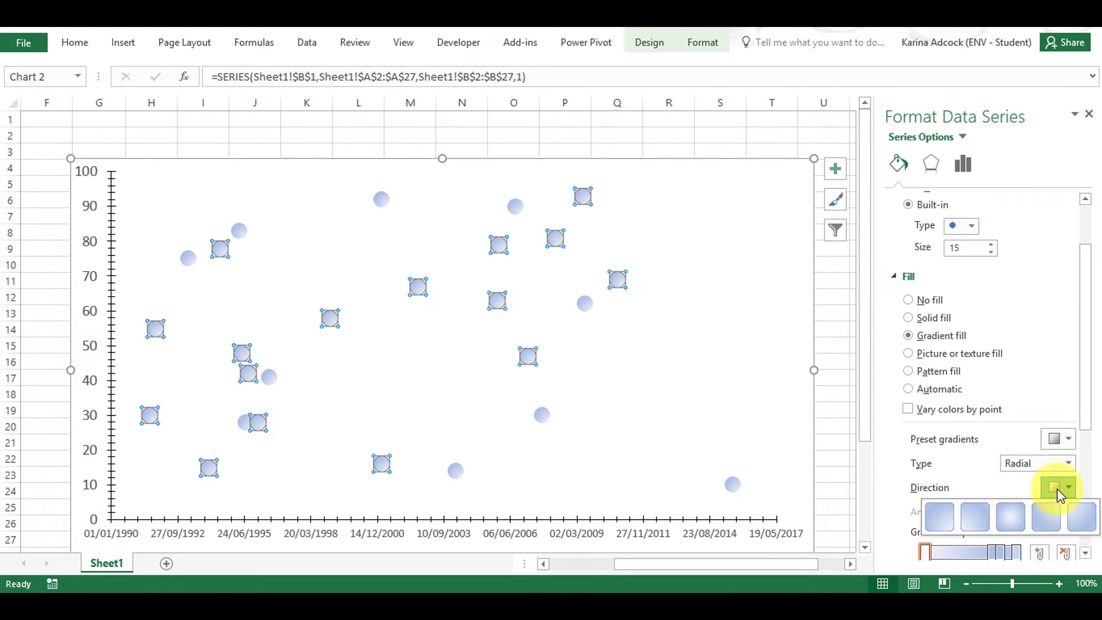
click(1029, 515)
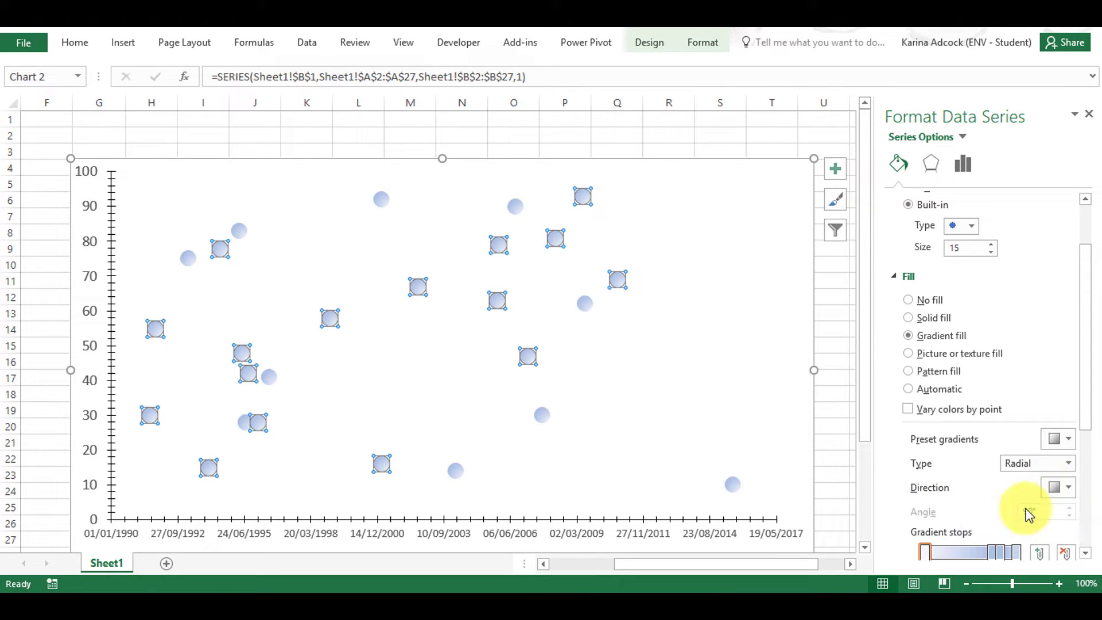
- Set the end gradient stop dark, delete the middle stops, and move it to 77%
drag(1084, 418, 1086, 454)
scroll(1087, 453, down, 3)
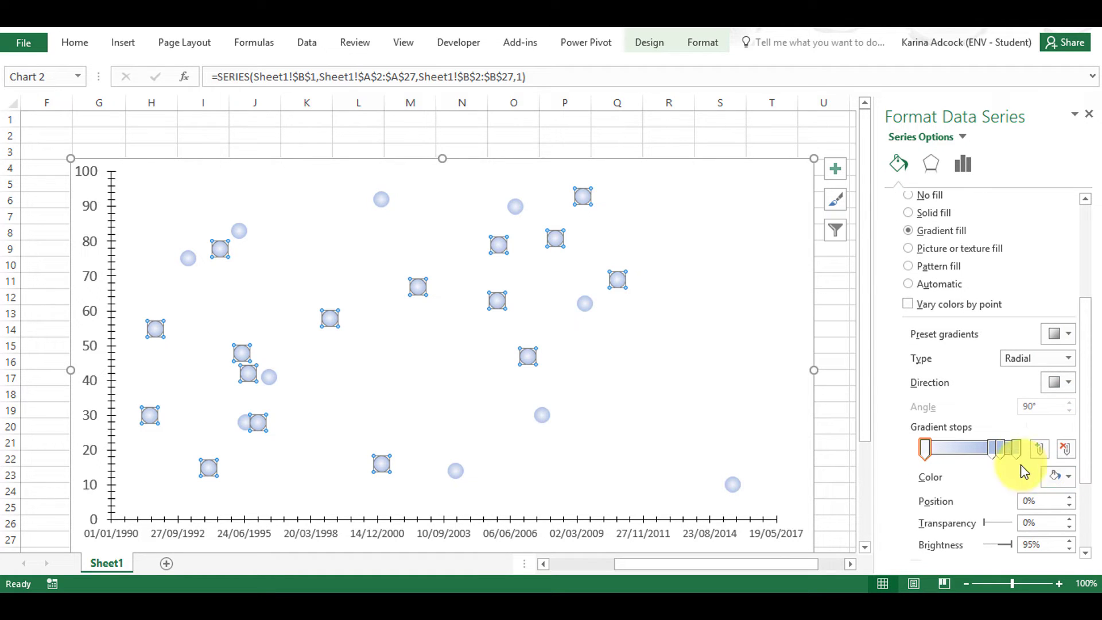
click(1016, 448)
click(1058, 478)
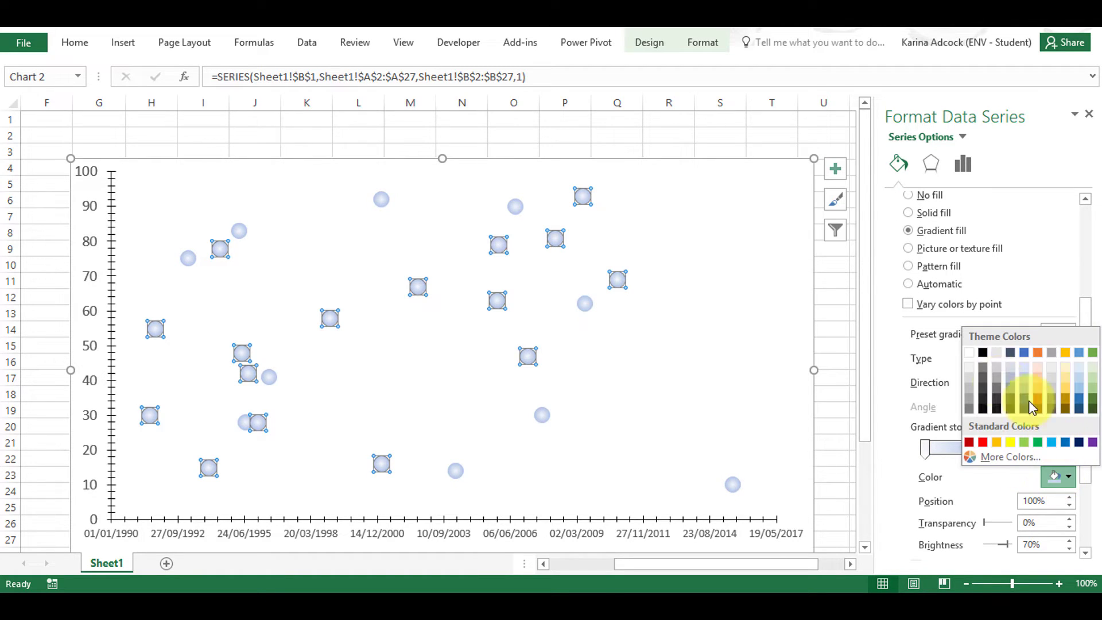
click(1011, 356)
click(1000, 449)
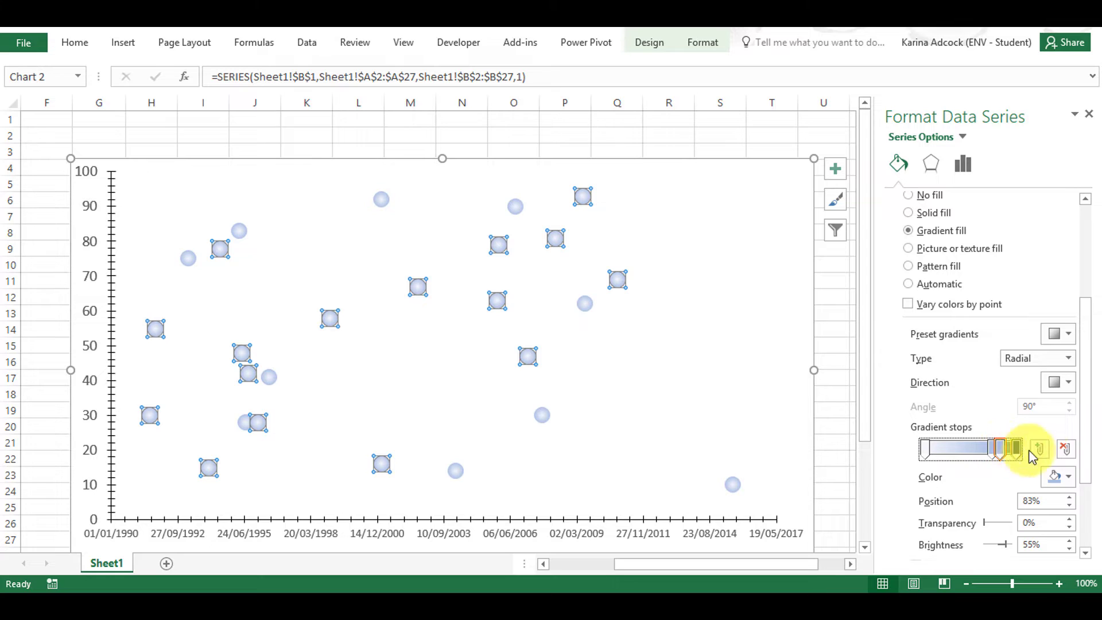
click(1065, 449)
click(992, 449)
click(1069, 452)
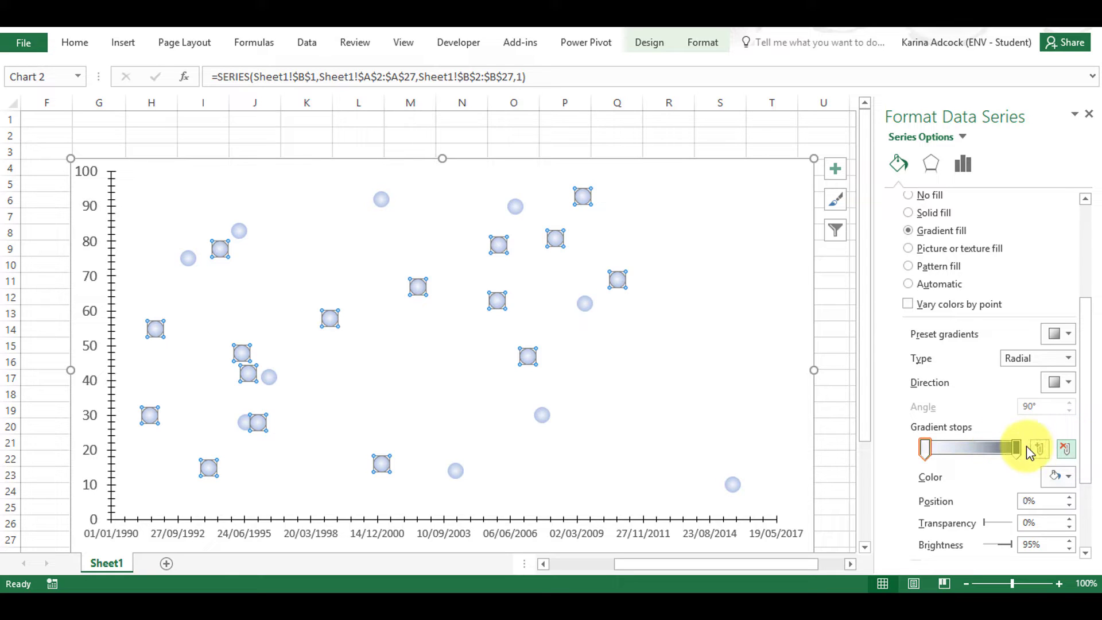
drag(1016, 448, 996, 453)
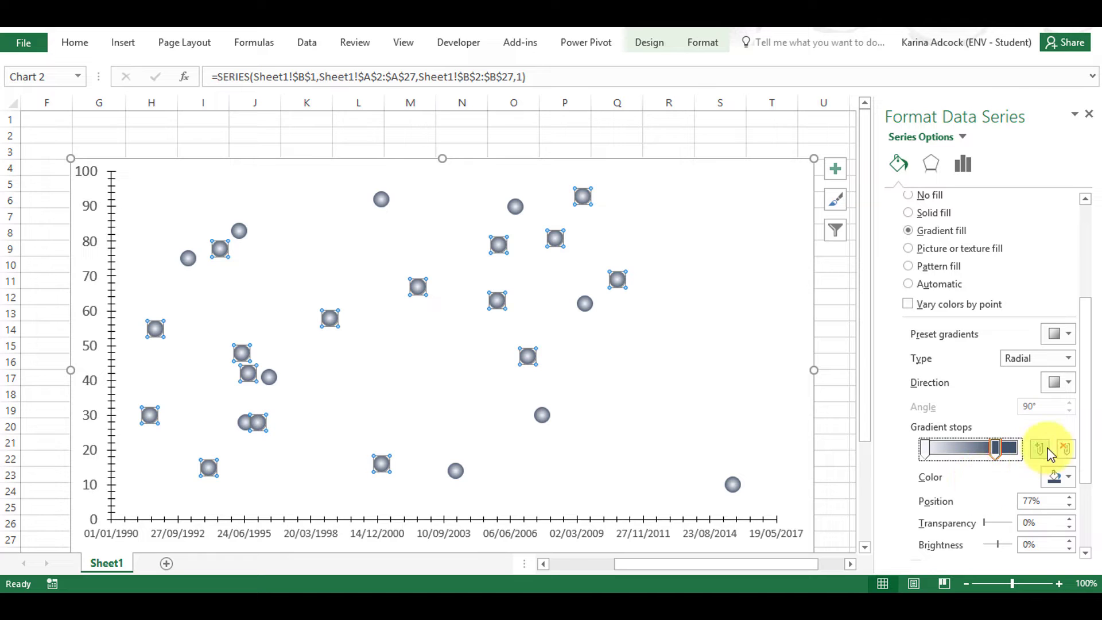
scroll(1084, 425, up, 2)
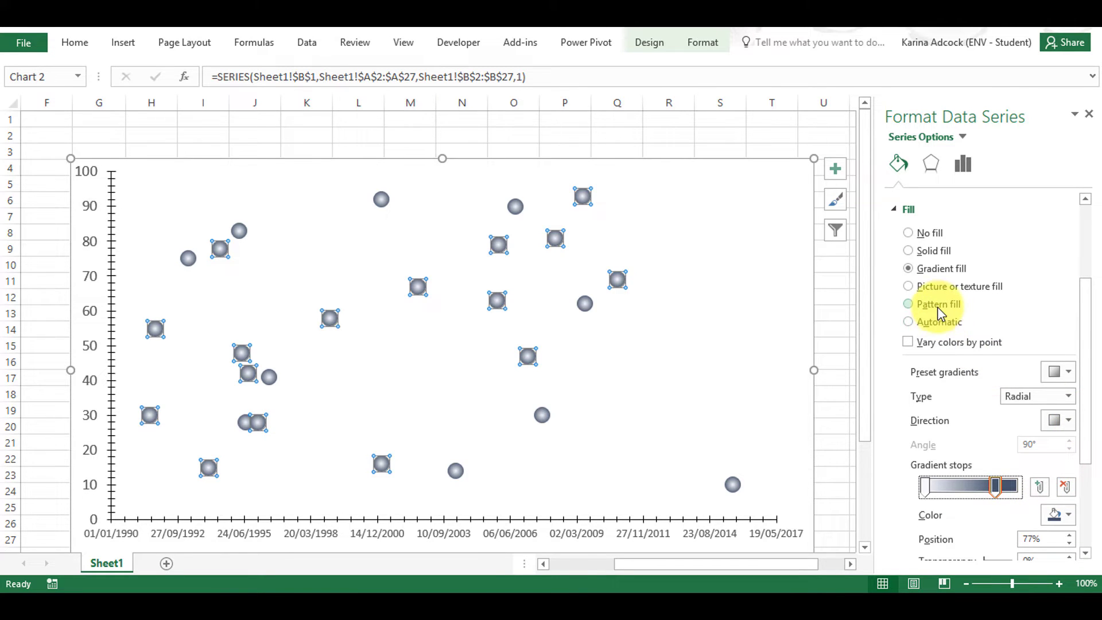
- Fill the markers with a dense dot pattern, light orange foreground on dark orange background
click(939, 309)
drag(1085, 398, 1089, 445)
click(1003, 361)
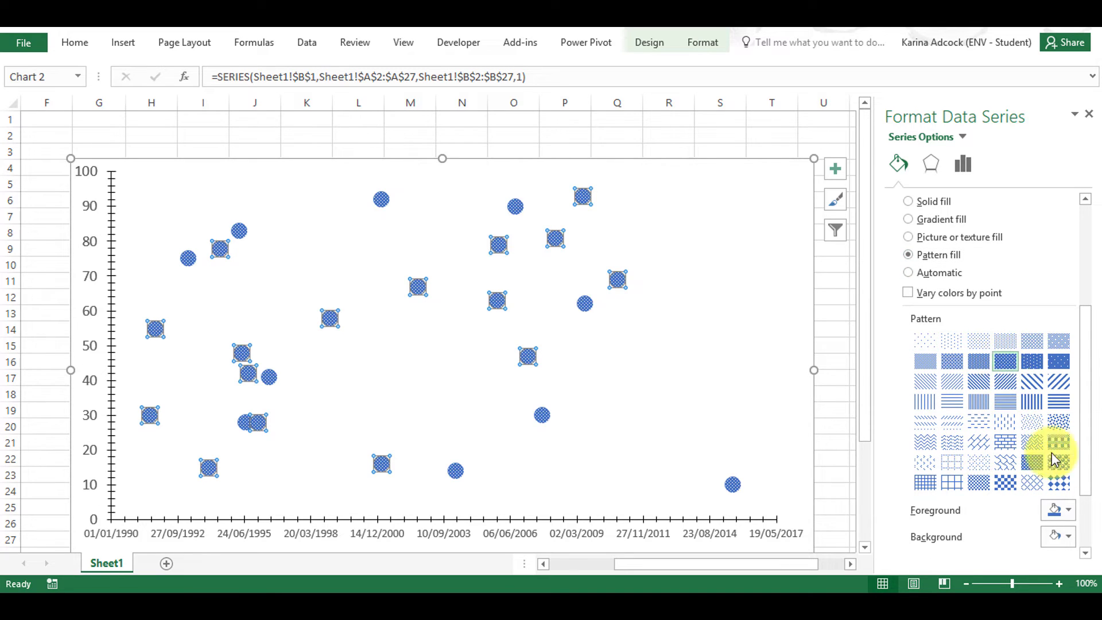
click(1059, 510)
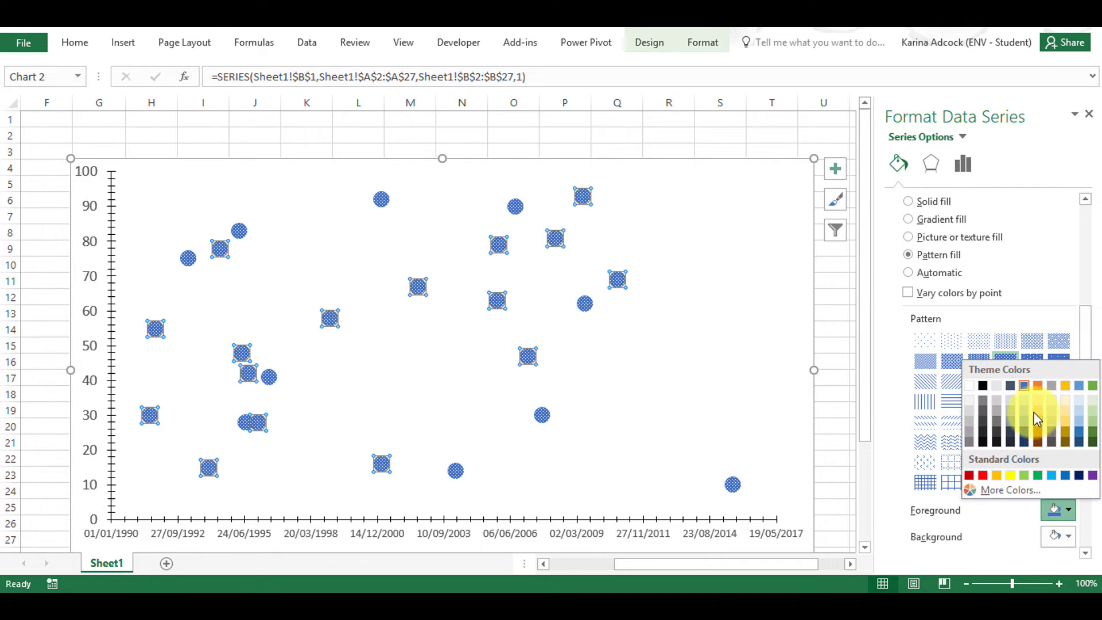
click(1037, 412)
click(1058, 535)
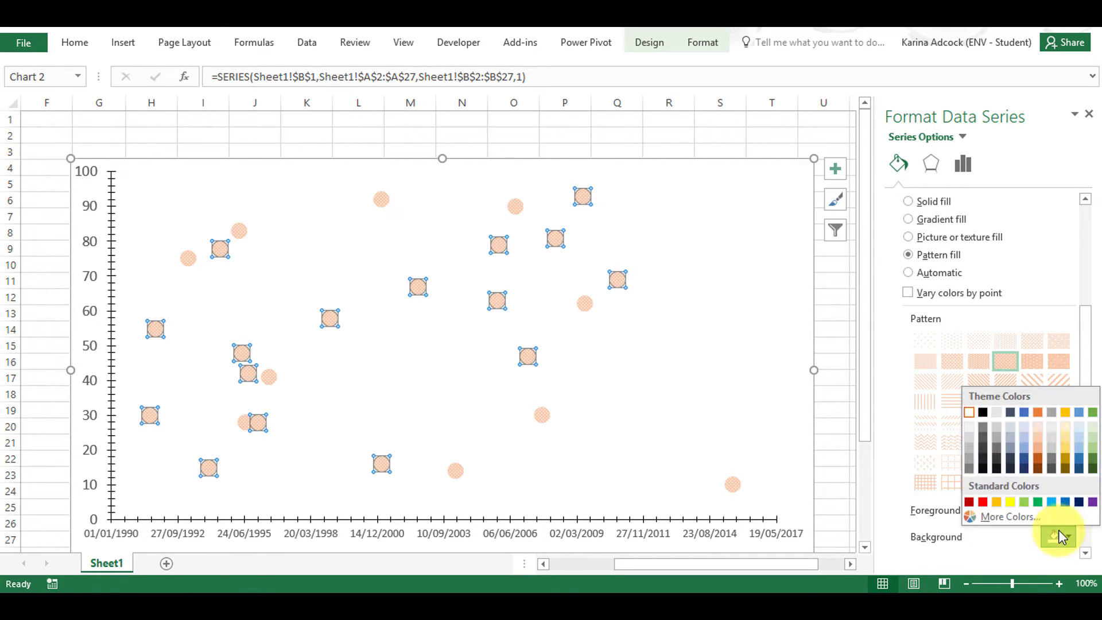
click(1036, 462)
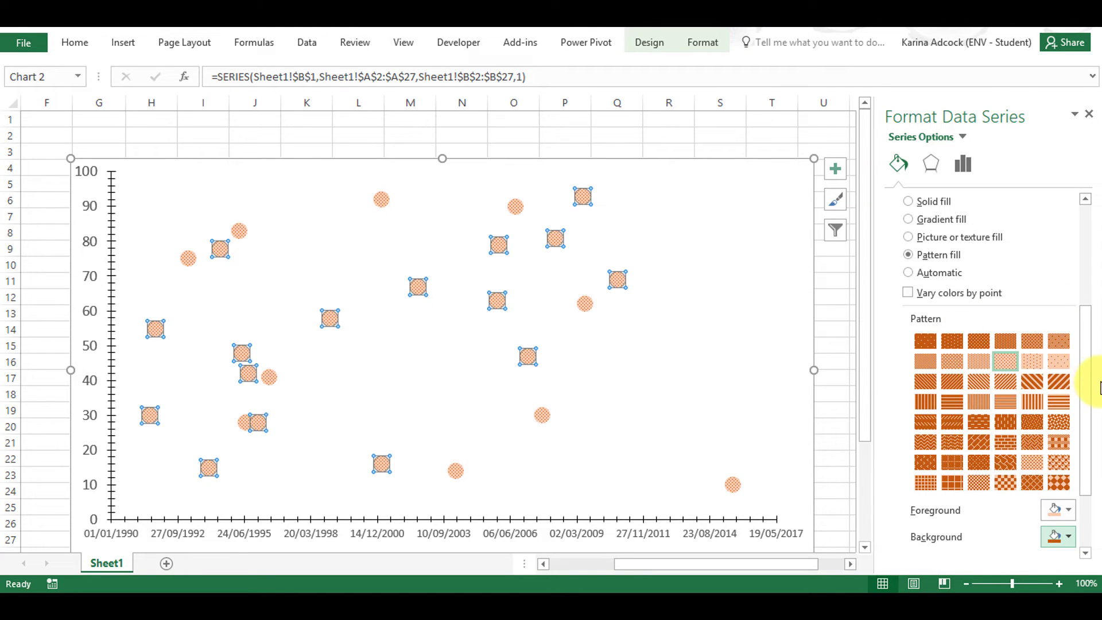
drag(1090, 388, 1090, 364)
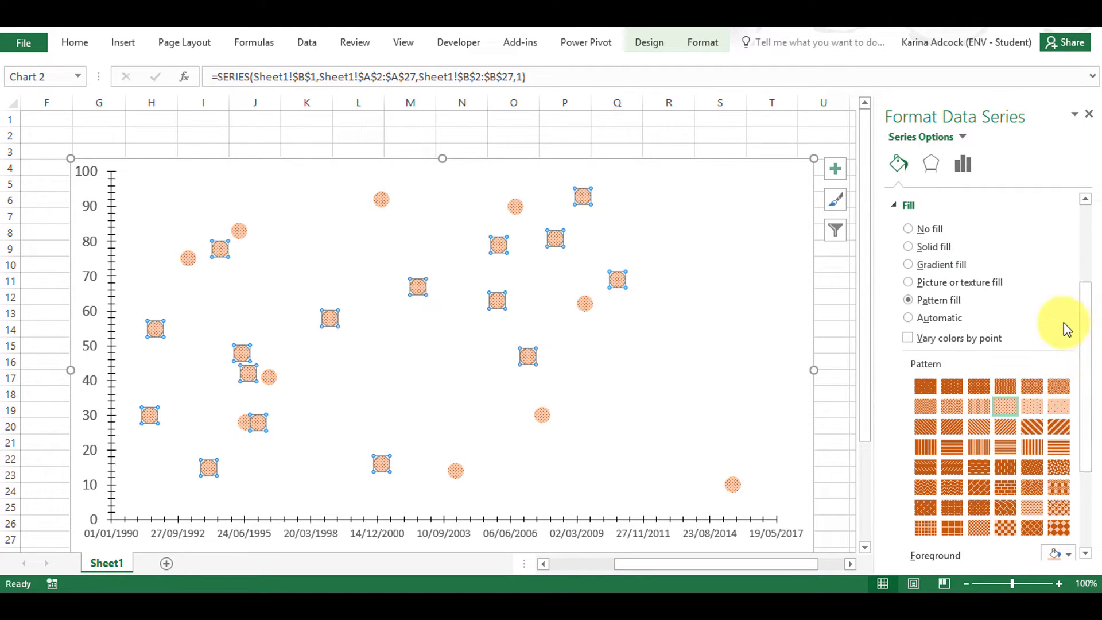
- Apply a texture fill to the markers, trying light blue before choosing the pink texture
click(994, 281)
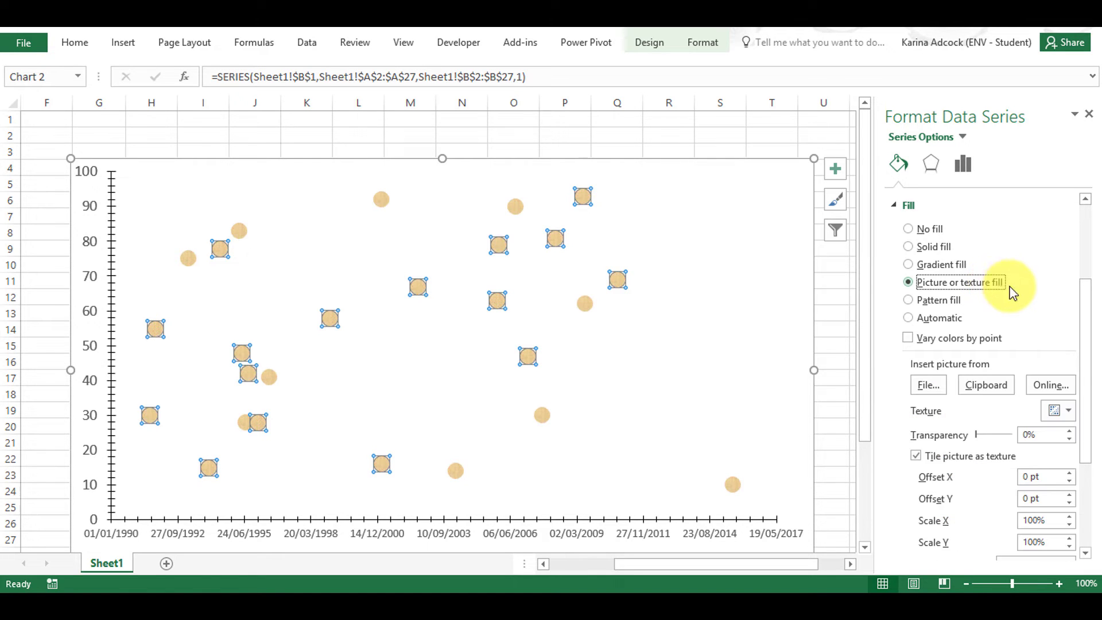
click(1057, 412)
click(1074, 300)
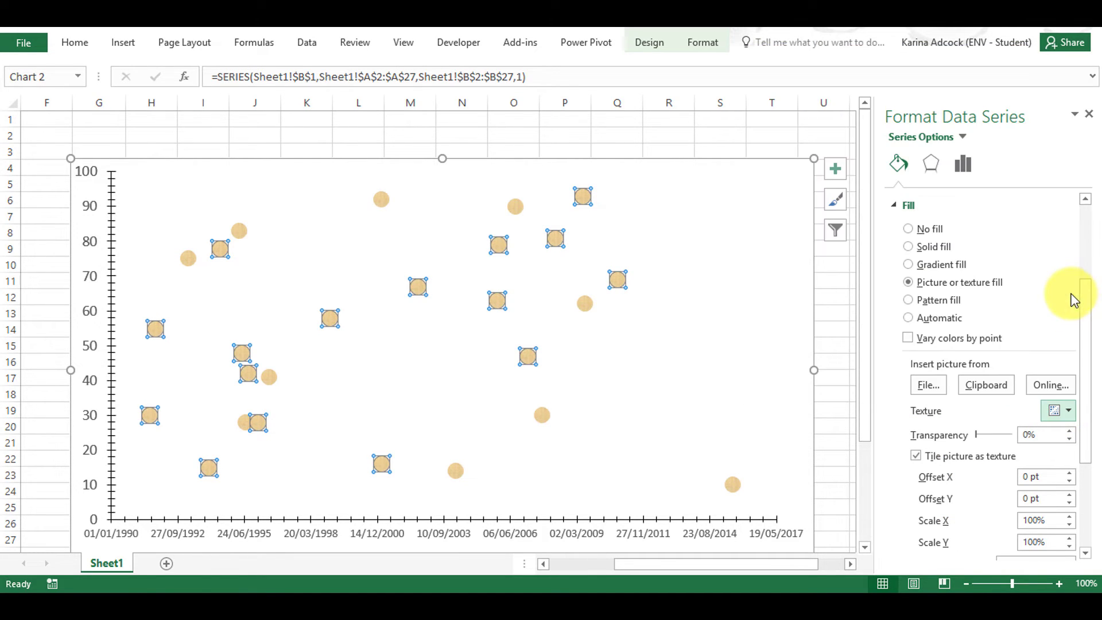
click(1068, 412)
click(939, 290)
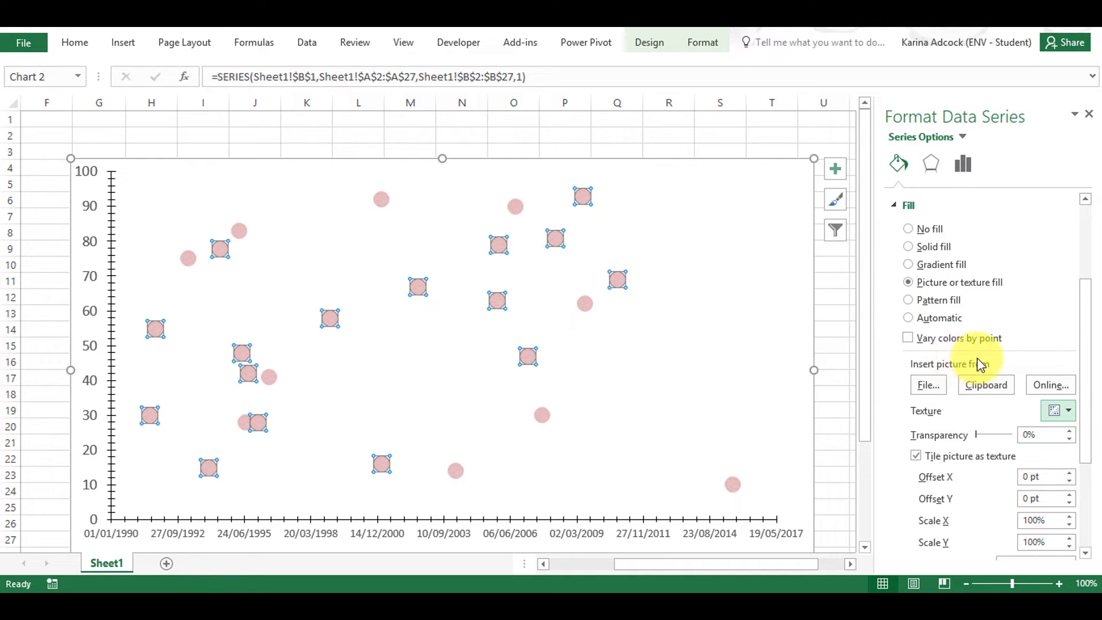
- Search Bing online images for "sun" and insert the cartoon sun as the marker fill
click(1056, 384)
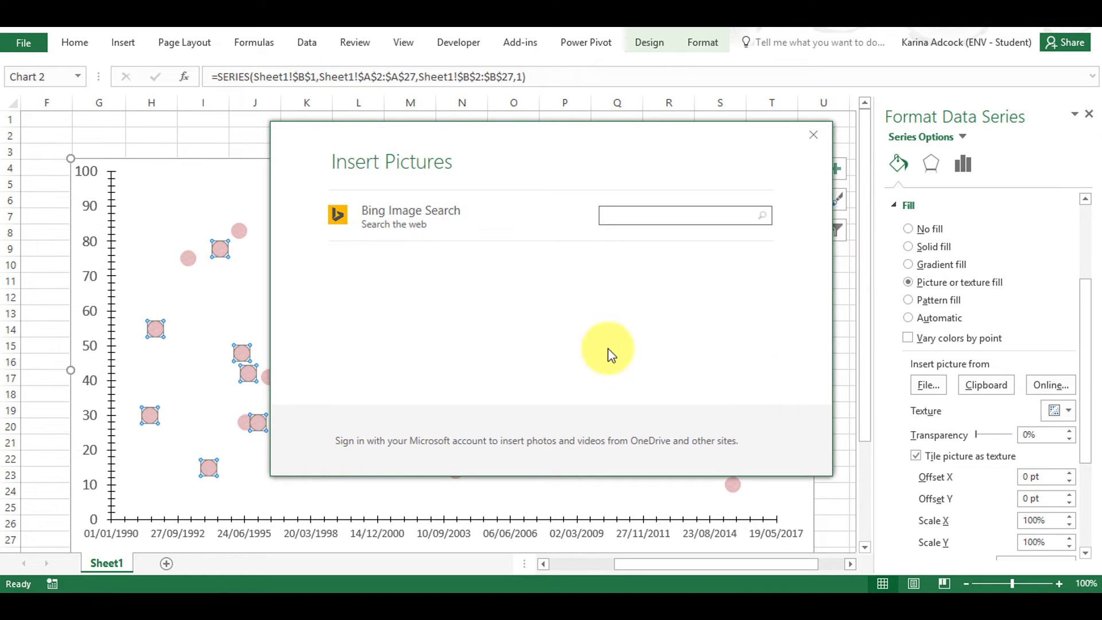
text(sun)
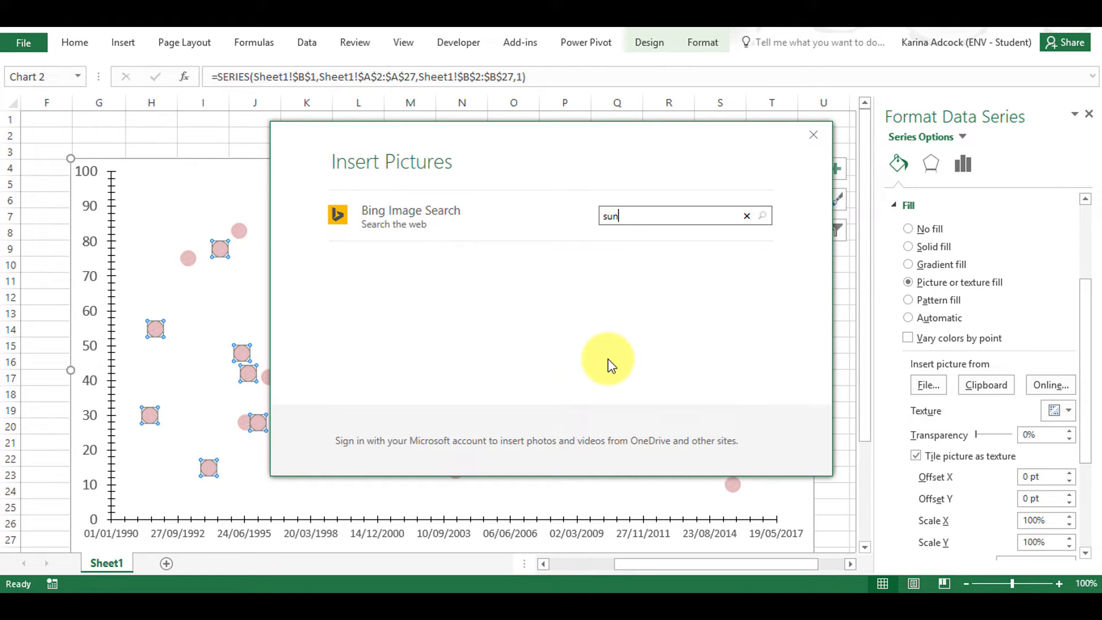
key(Return)
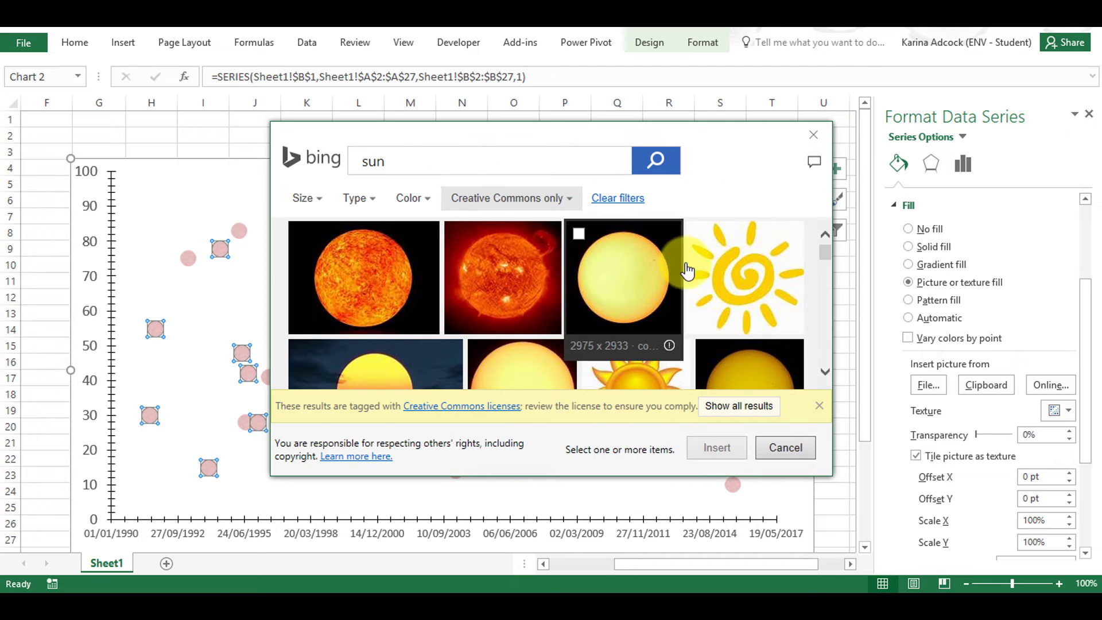
click(745, 321)
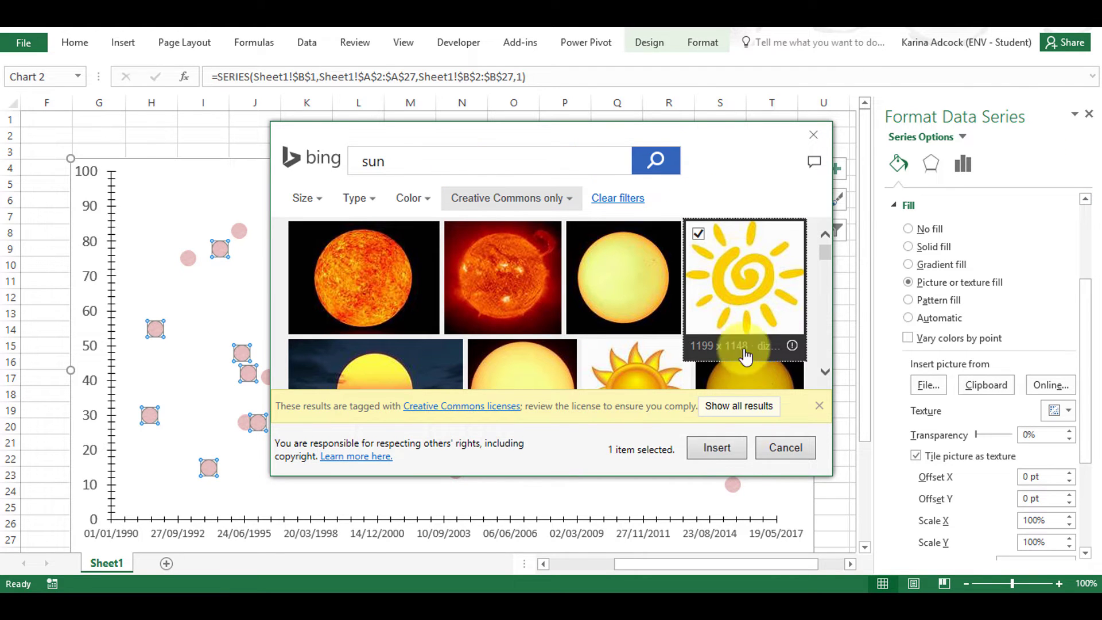
click(716, 447)
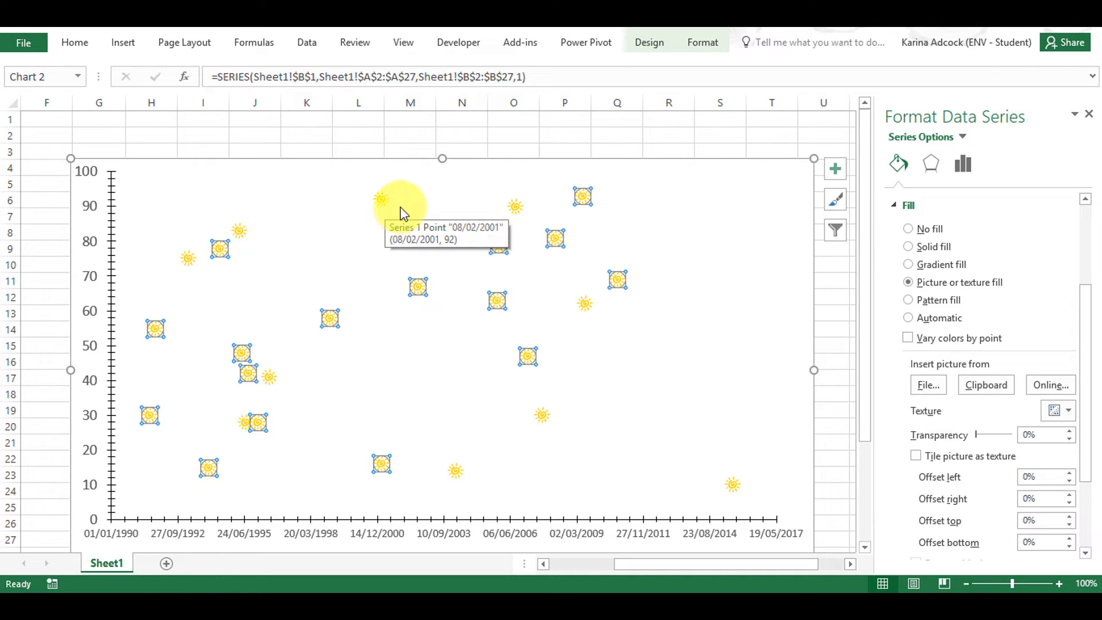
- Replace the sun marker fill with the pin picture from the Pictures folder
click(931, 391)
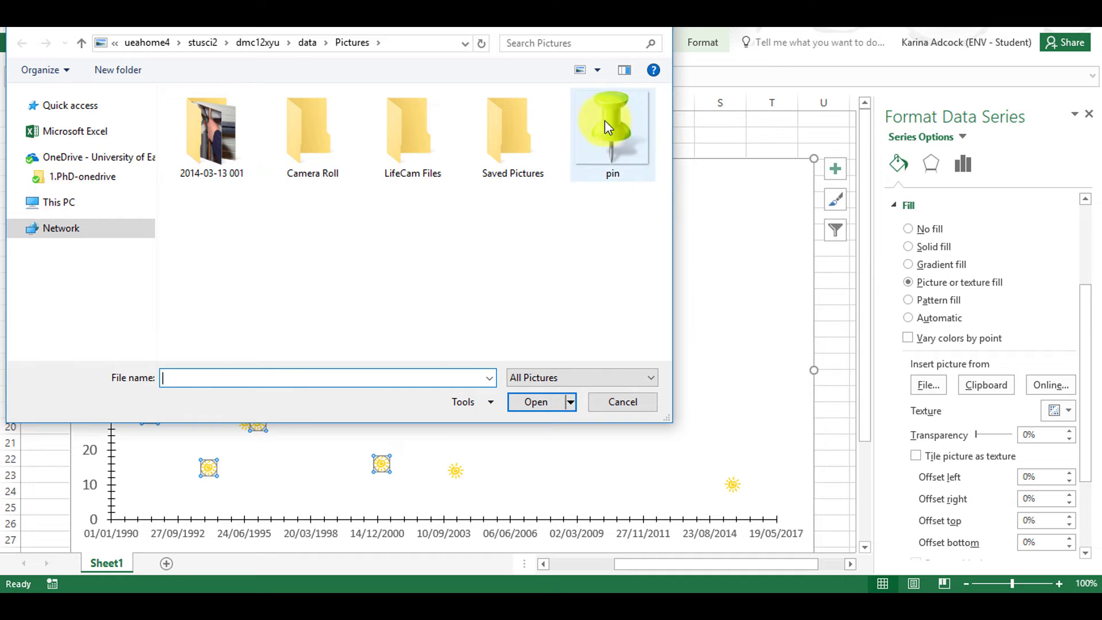
click(610, 143)
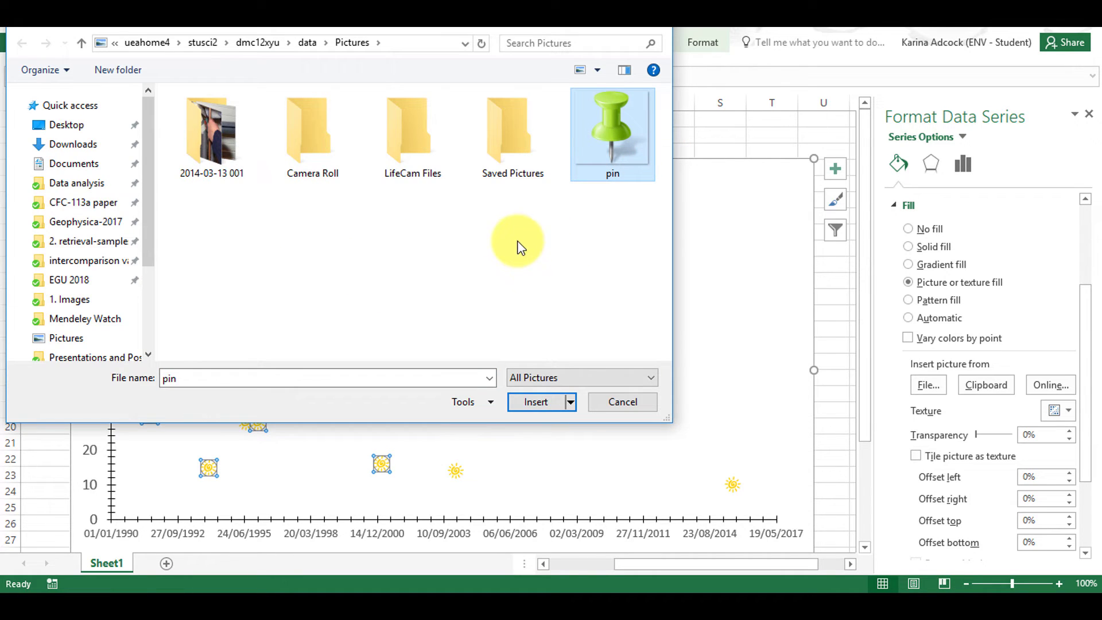
click(530, 400)
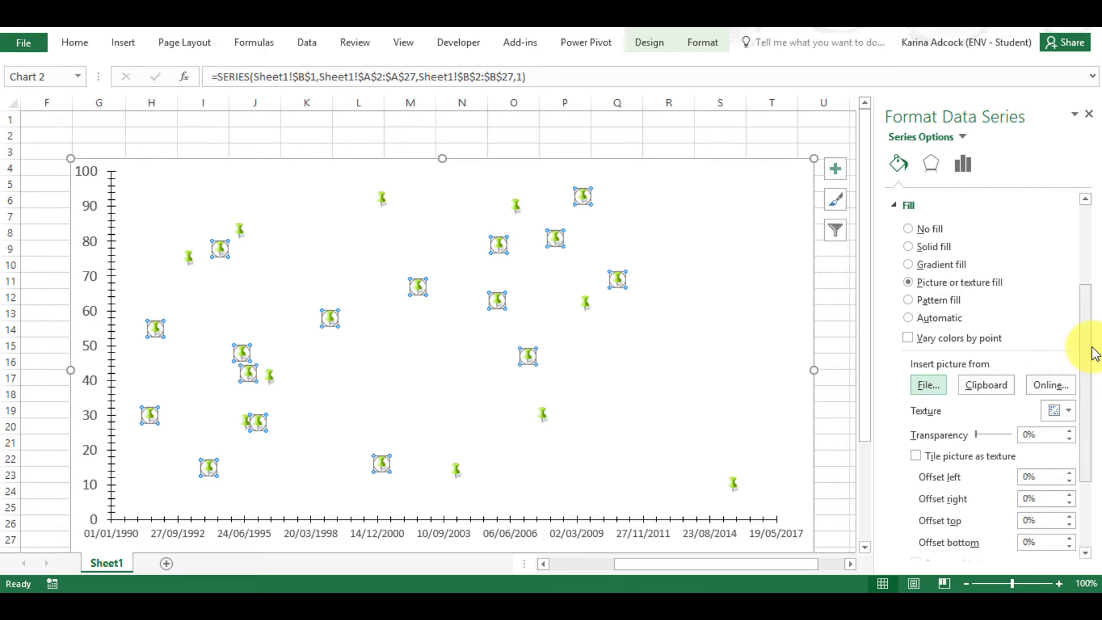
drag(1082, 308, 1065, 233)
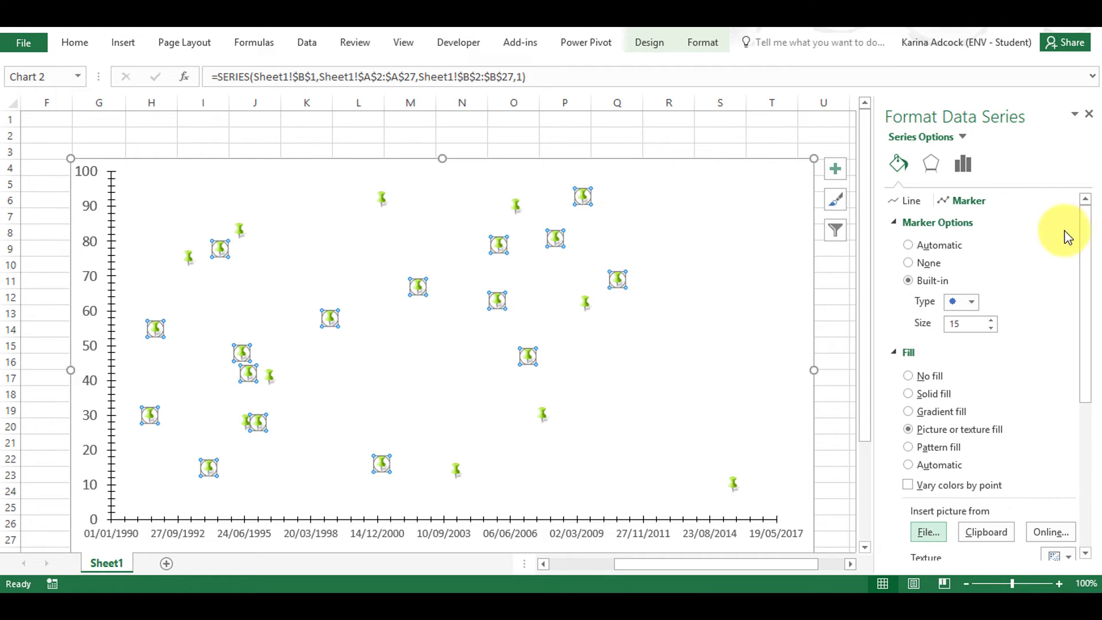
click(977, 302)
click(961, 459)
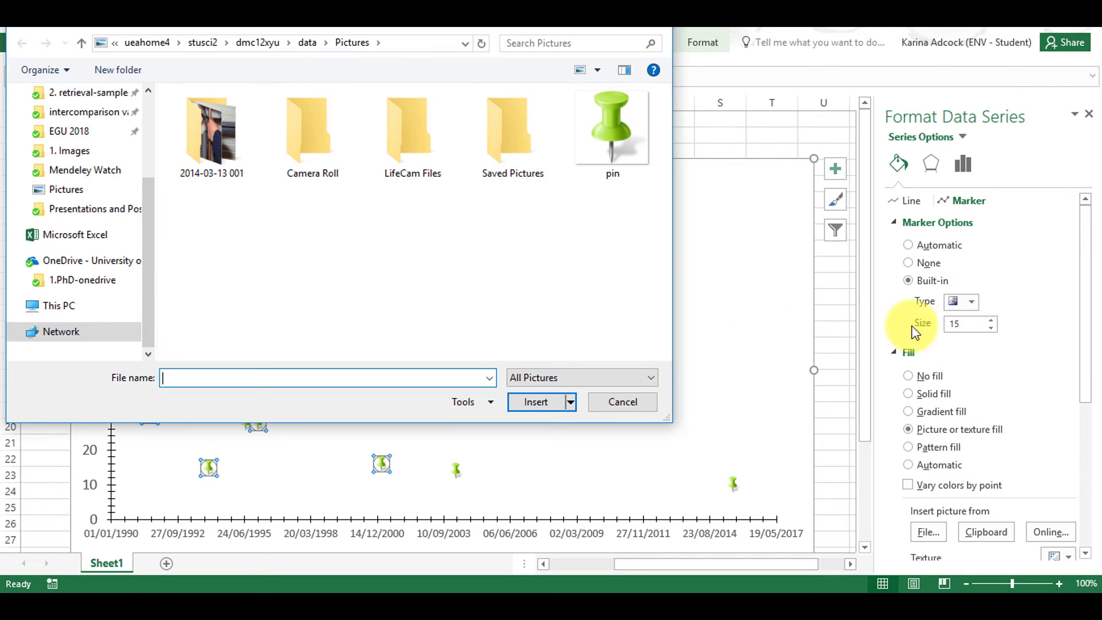
click(615, 136)
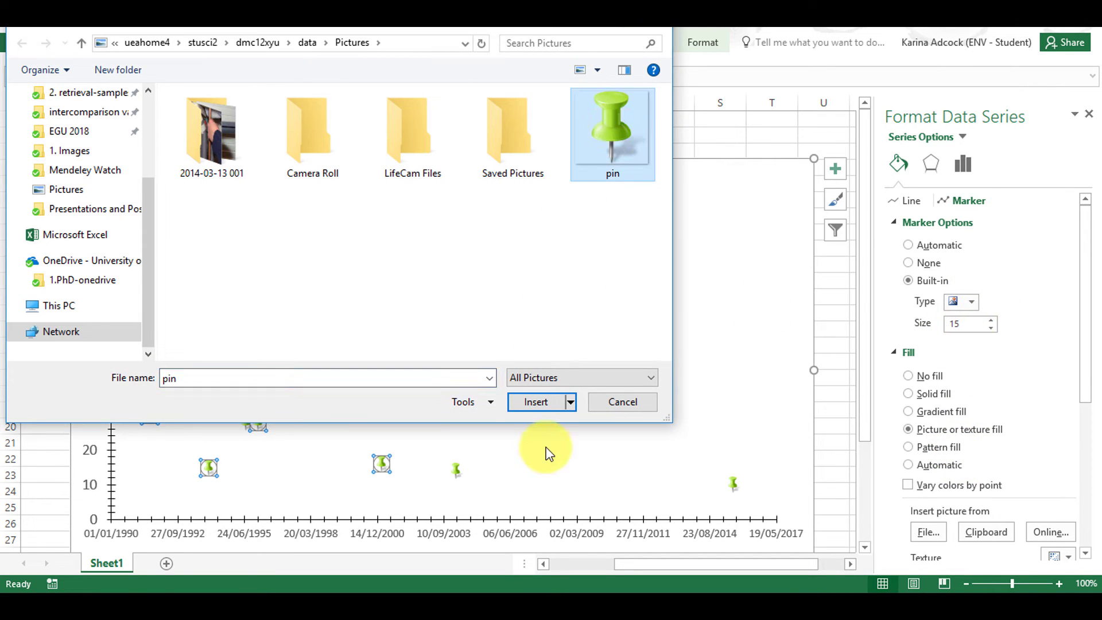
click(535, 403)
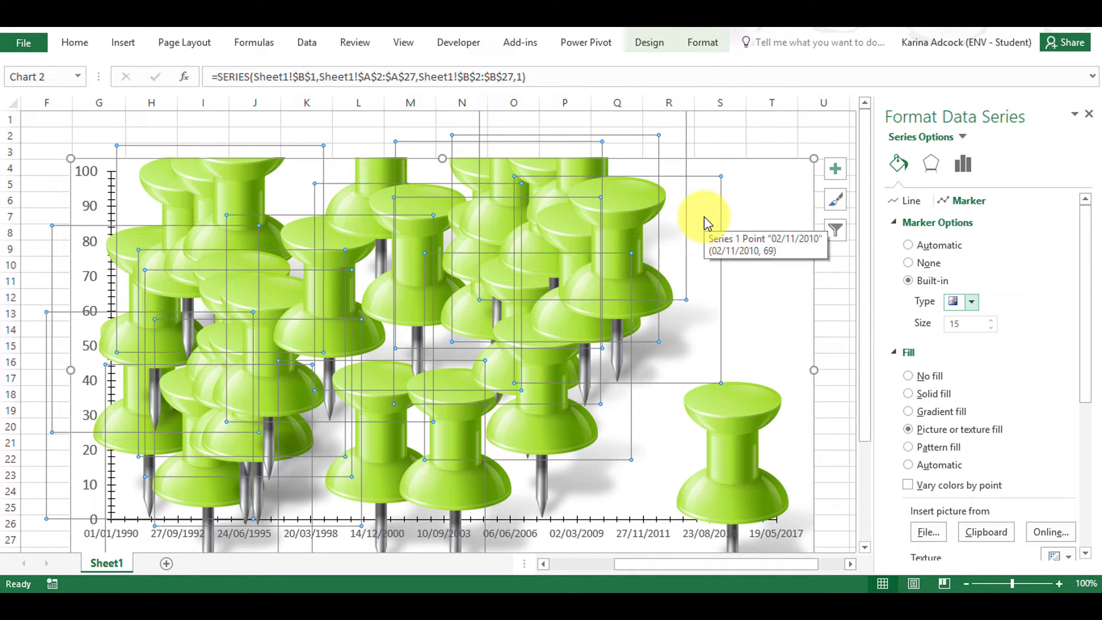
click(971, 302)
click(964, 441)
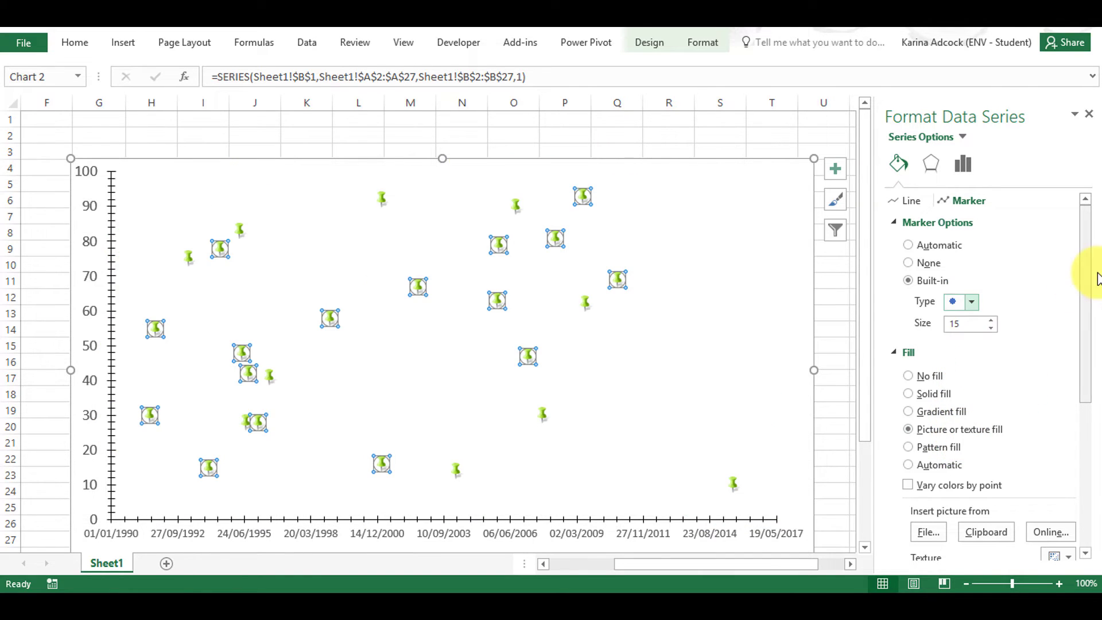